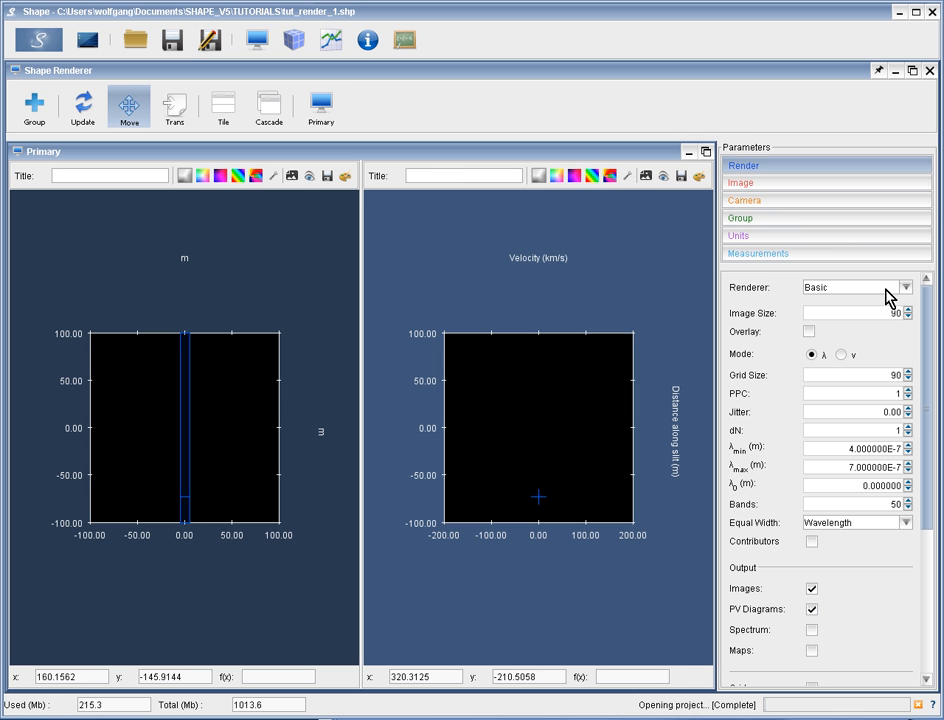
Step: Select the Basic renderer, check the nebula mesh in the 3D module, and render its image and PV diagram
left_click(906, 288)
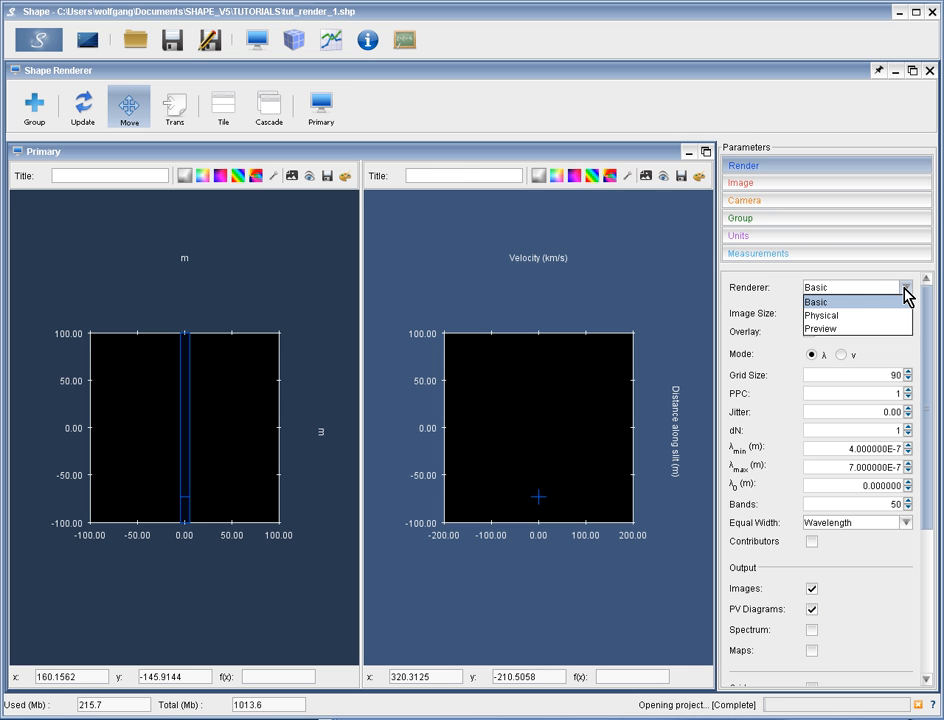
left_click(843, 303)
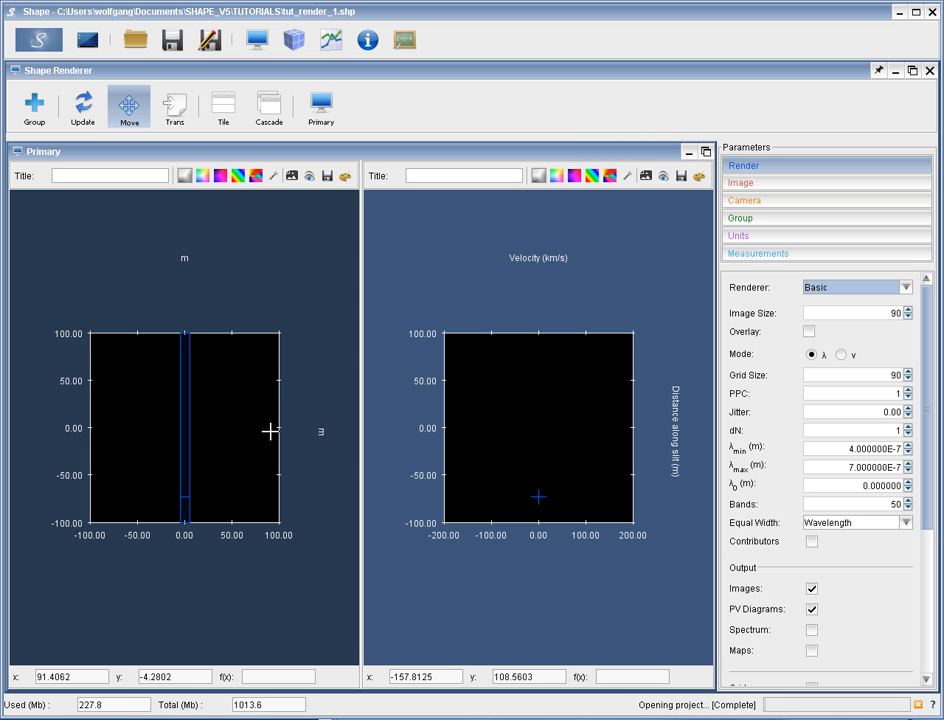
left_click(299, 45)
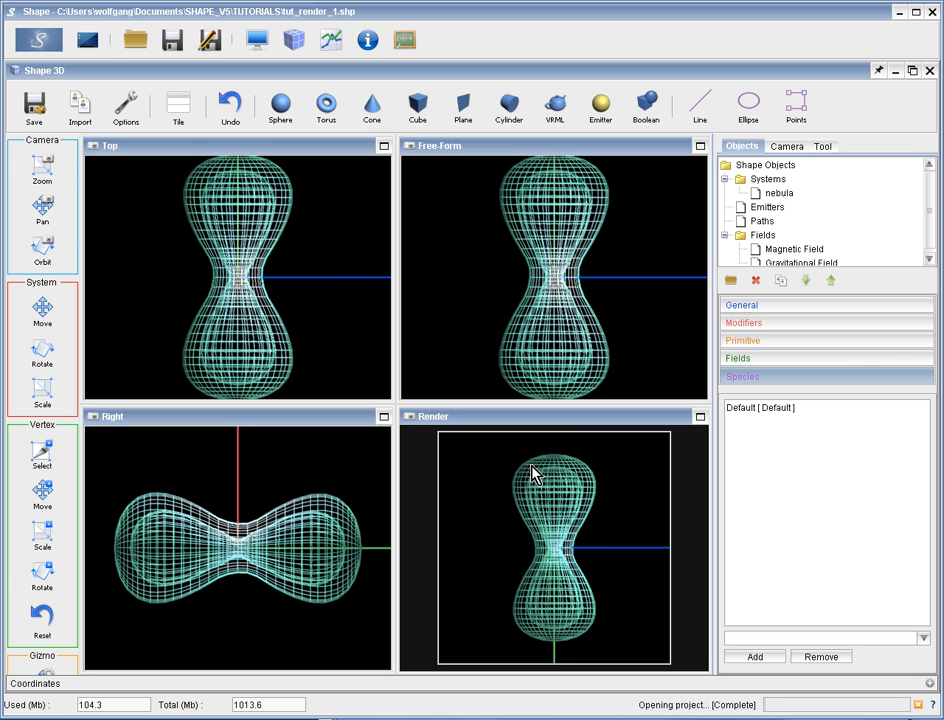
left_click(259, 42)
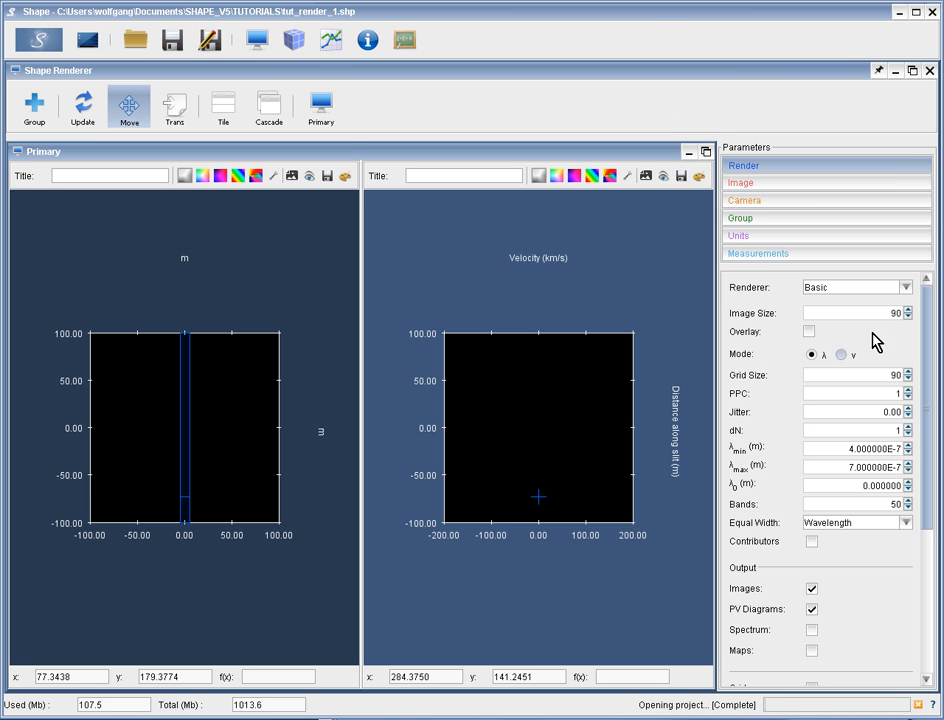
left_click(903, 290)
left_click(876, 301)
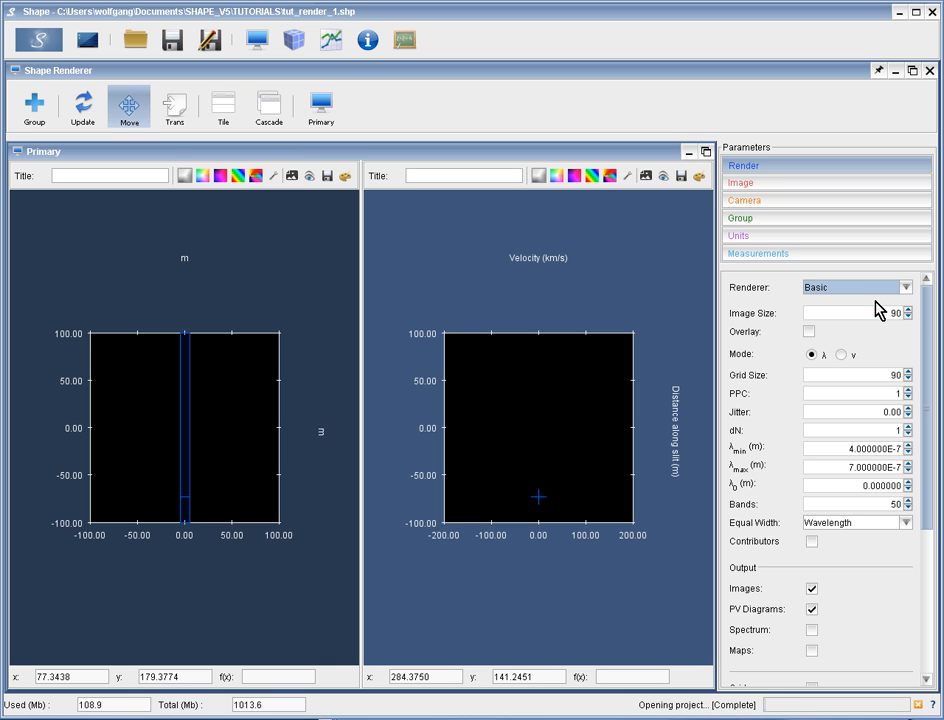
left_click(37, 43)
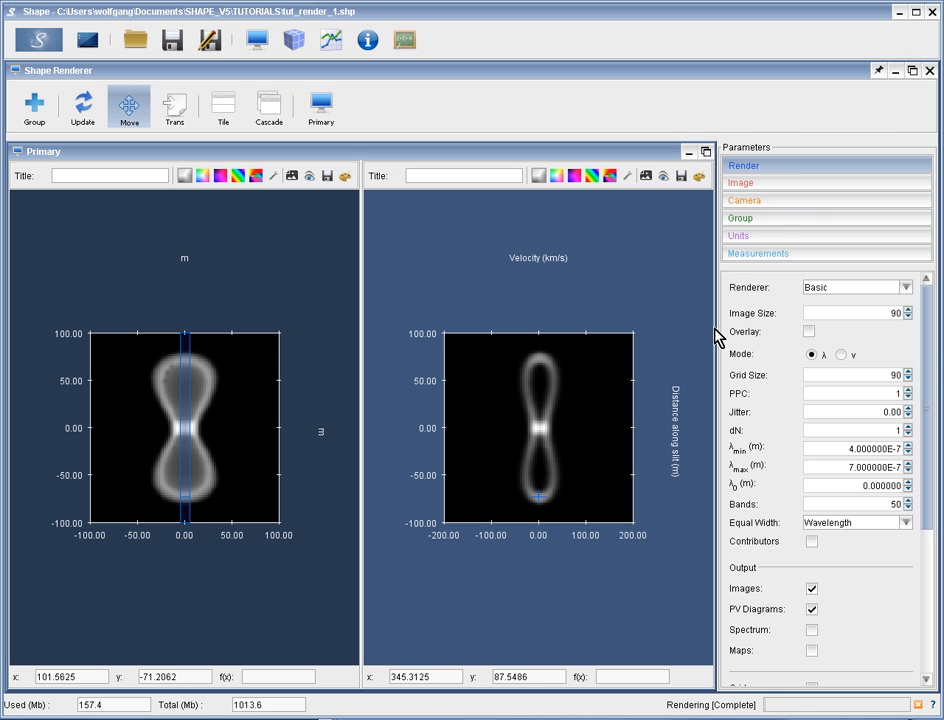
Step: Set the camera inclination to 70 and render the nebula again
left_click(764, 201)
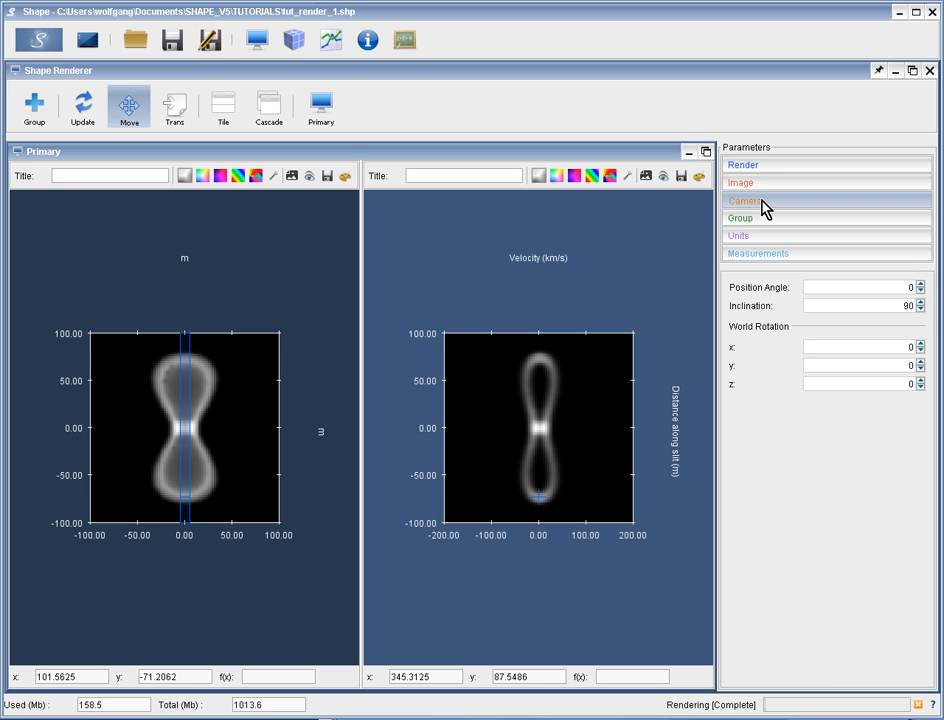
double_click(908, 305)
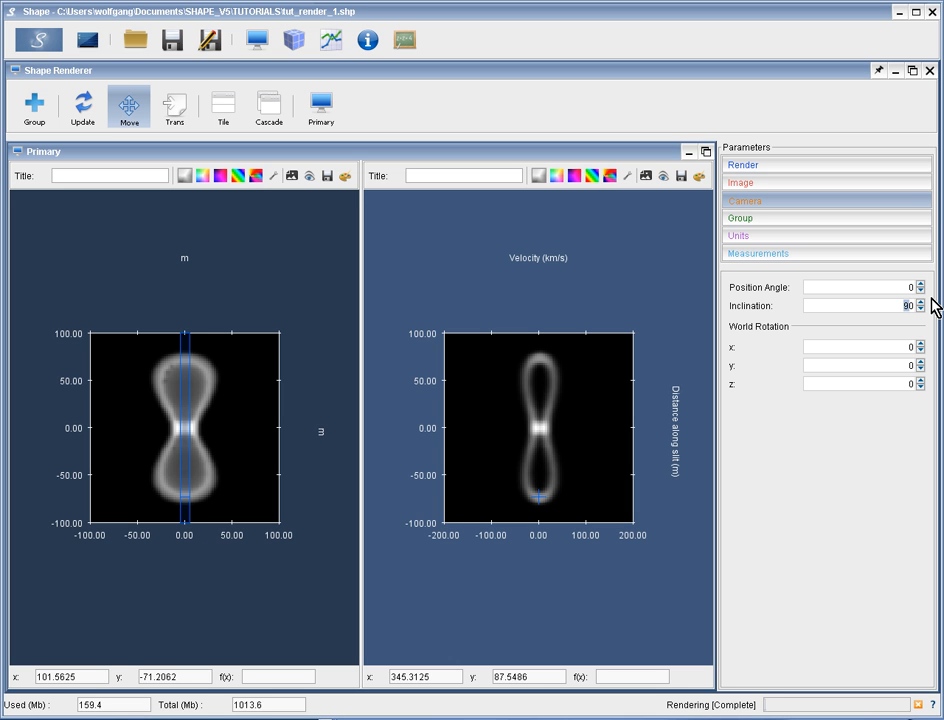
type("700")
key("BackSpace")
left_click(38, 45)
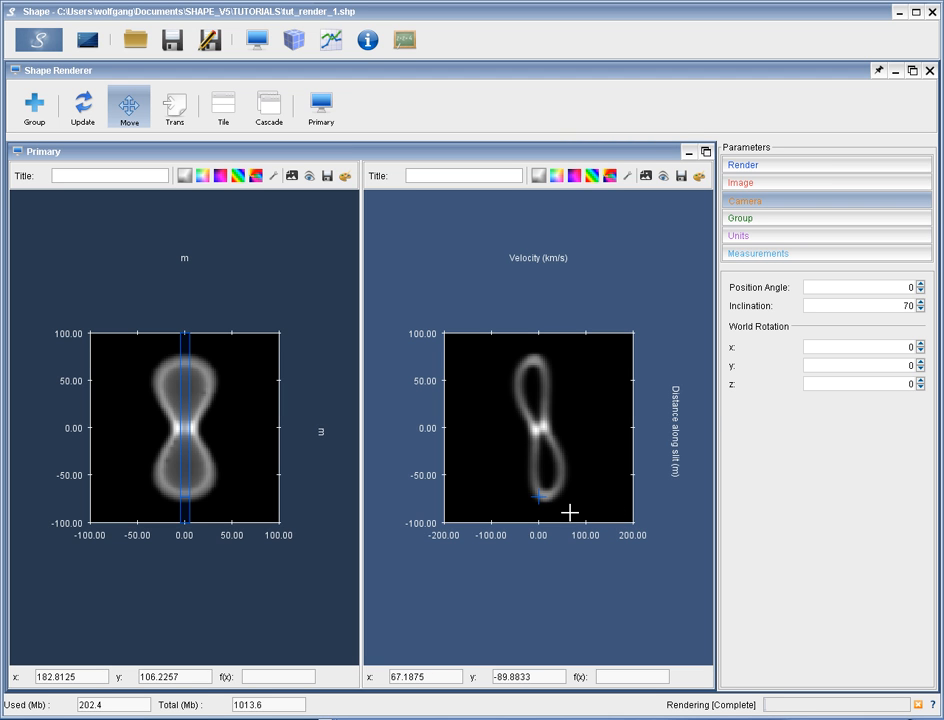
Step: Set the group's velocity range to 150 and re-render the PV diagram
left_click(764, 220)
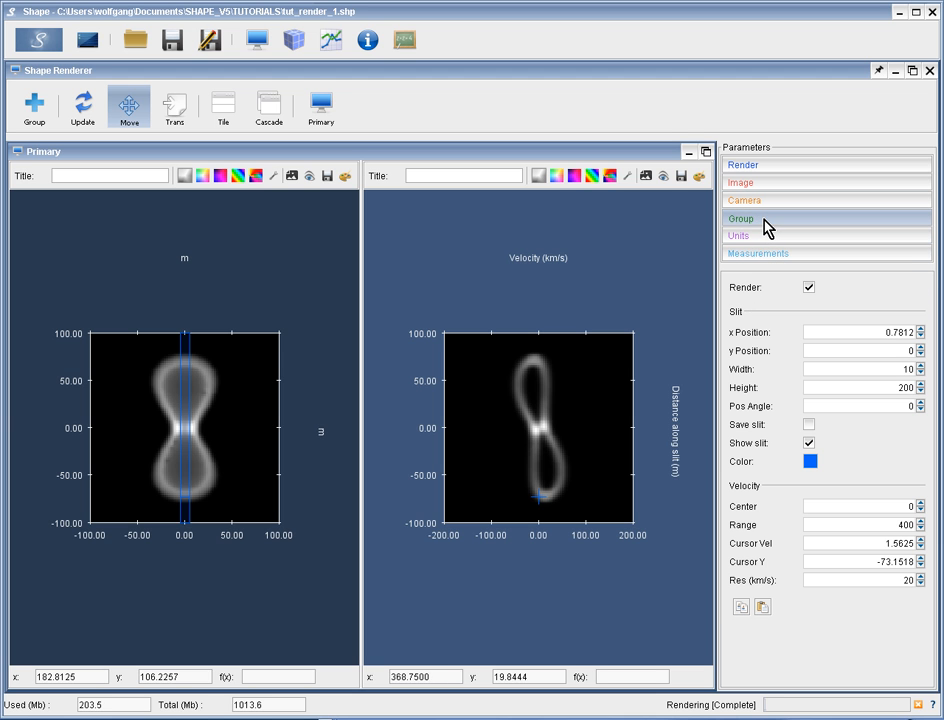
left_click(895, 524)
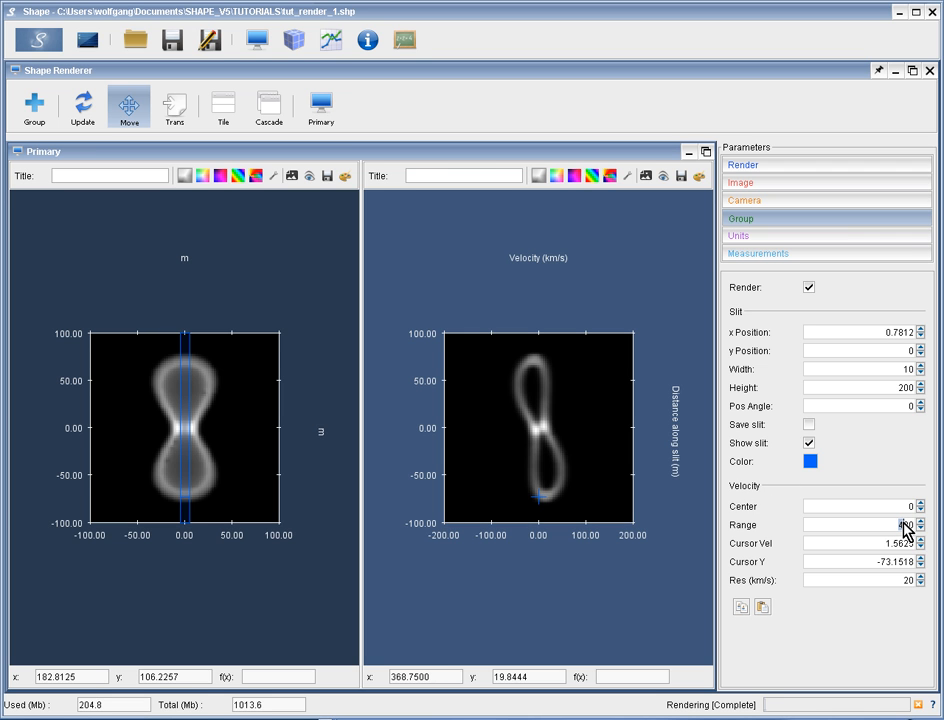
type("15")
key("BackSpace")
type("1")
key("Return")
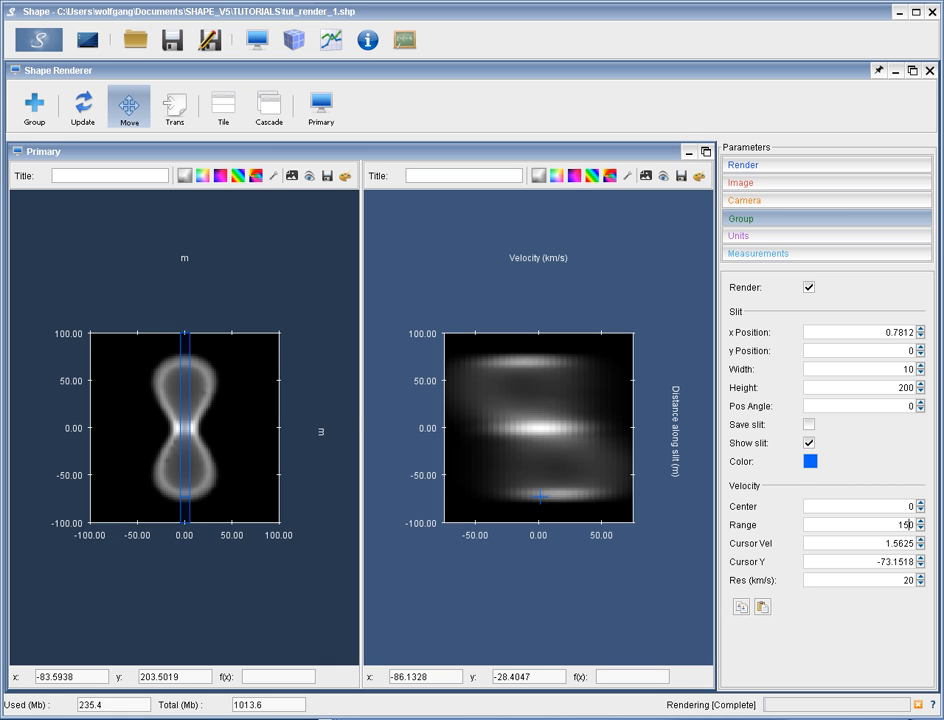
left_click(33, 44)
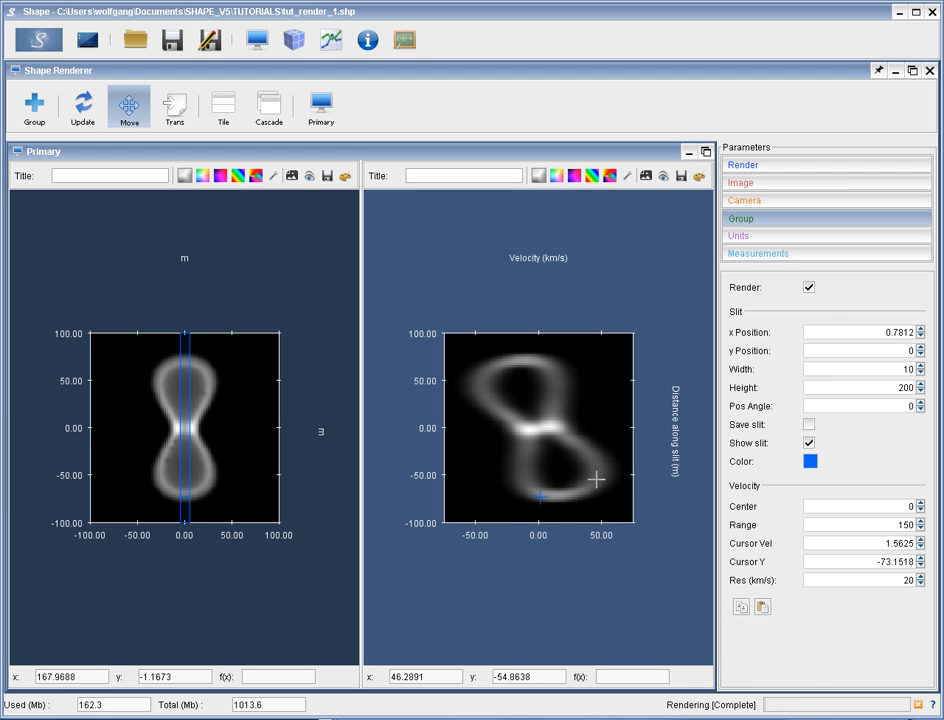
Step: Set the render image size to 256
left_click(790, 167)
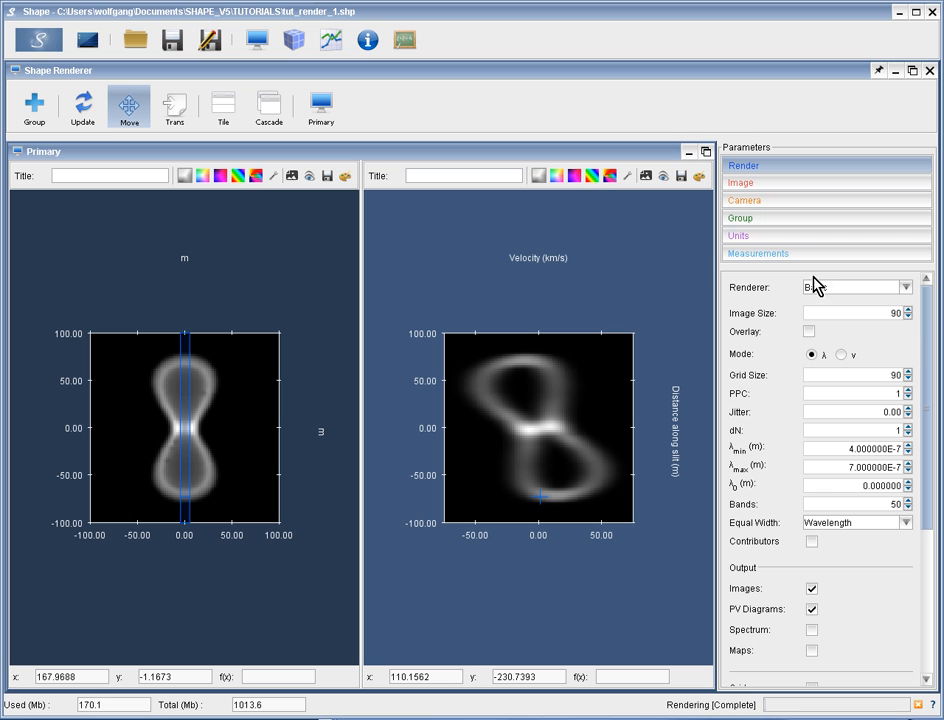
double_click(900, 314)
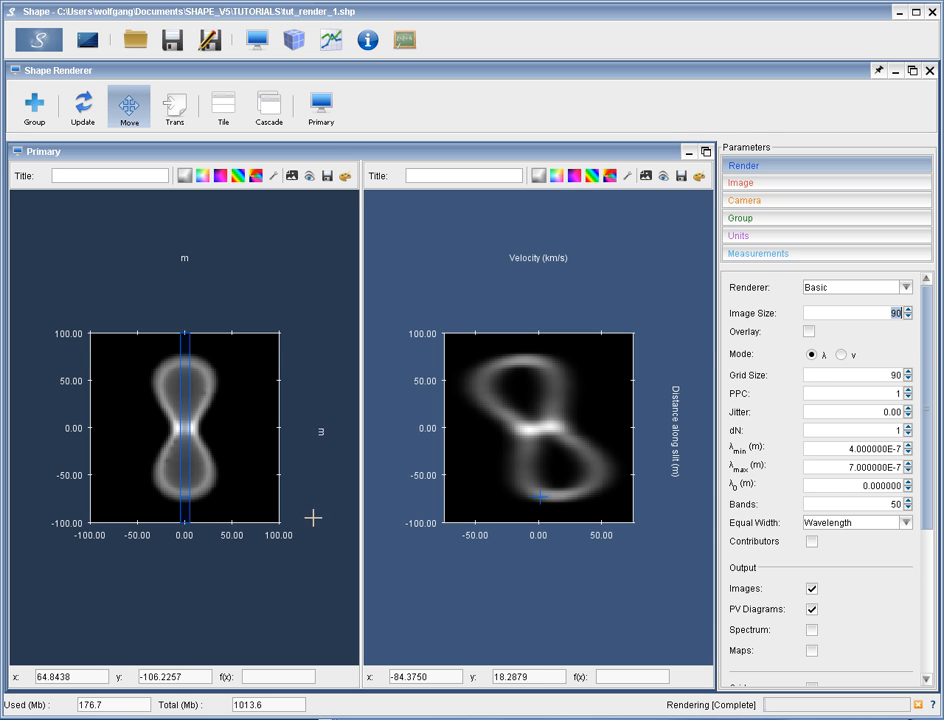
type("256")
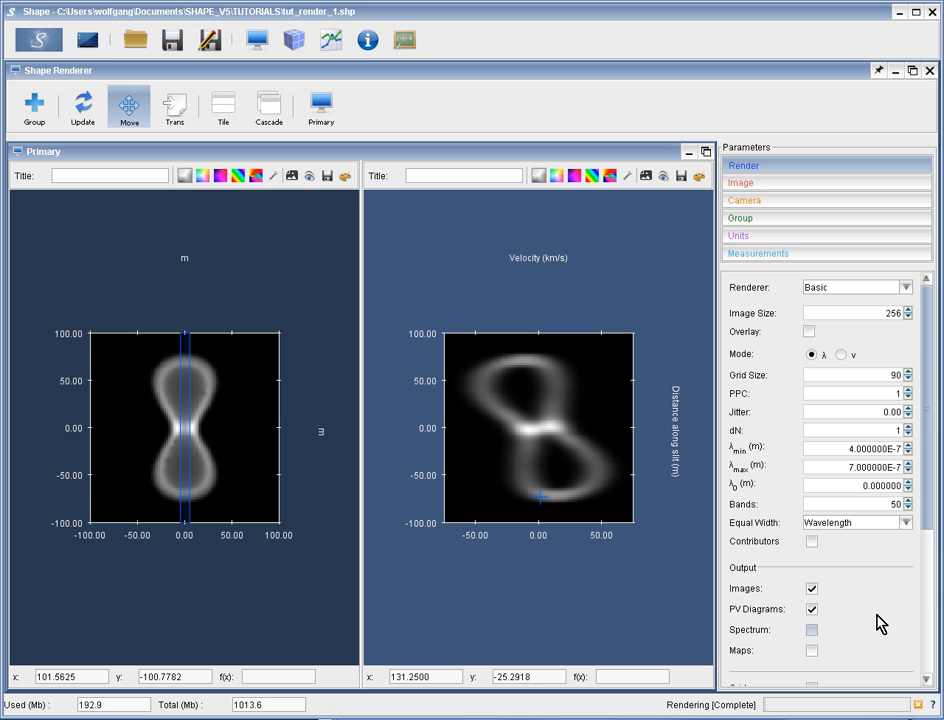
Step: Add a Doppler Filter to the renderer's modifiers
left_click_drag(931, 510, 926, 610)
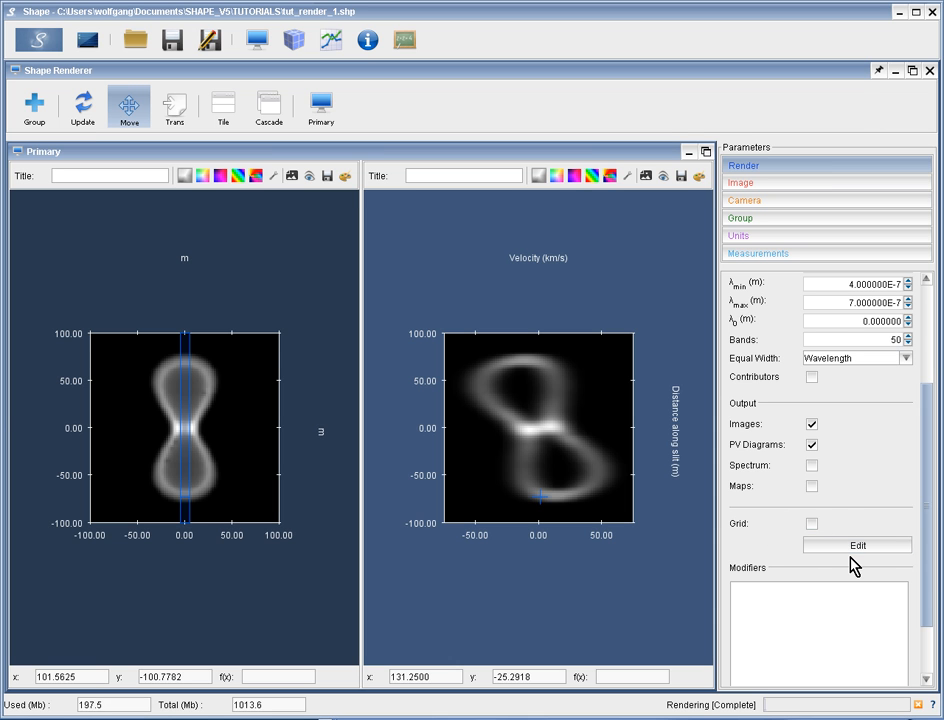
scroll(926, 660, "down", 3)
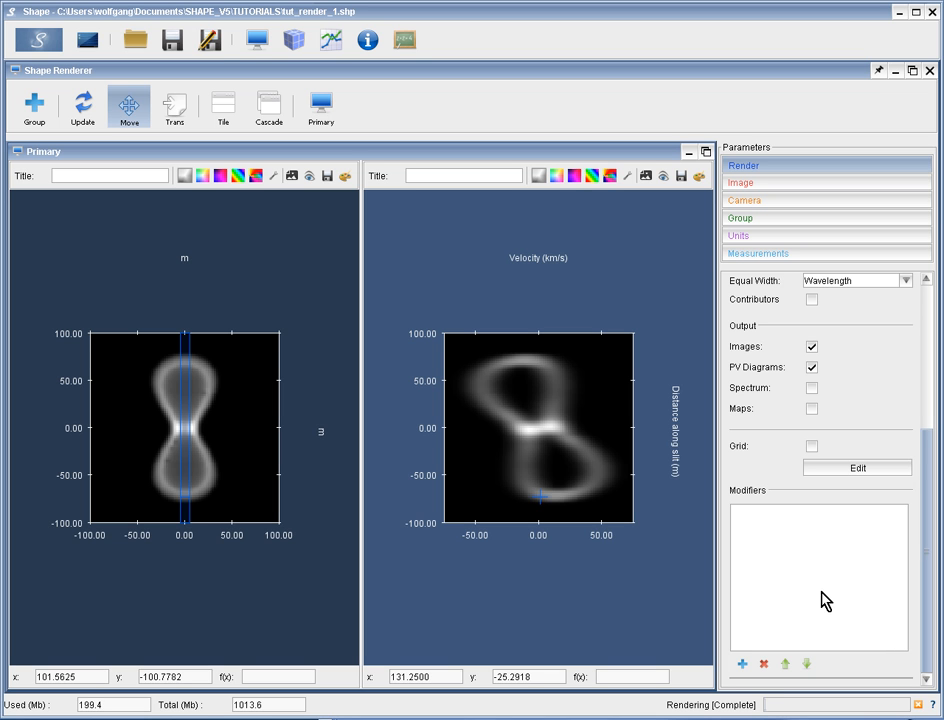
double_click(768, 568)
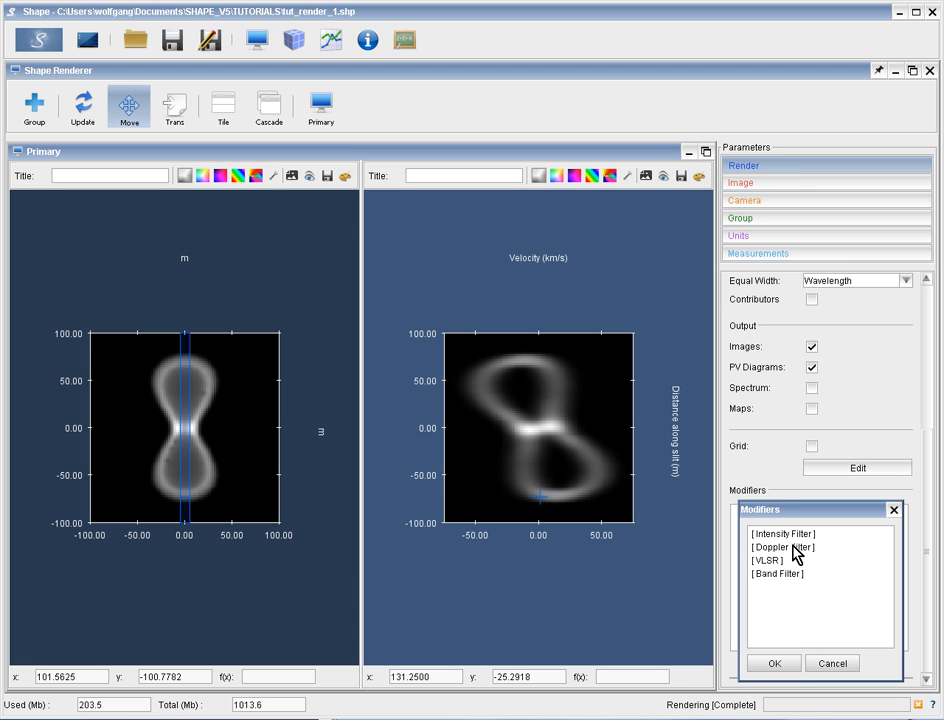
left_click(796, 548)
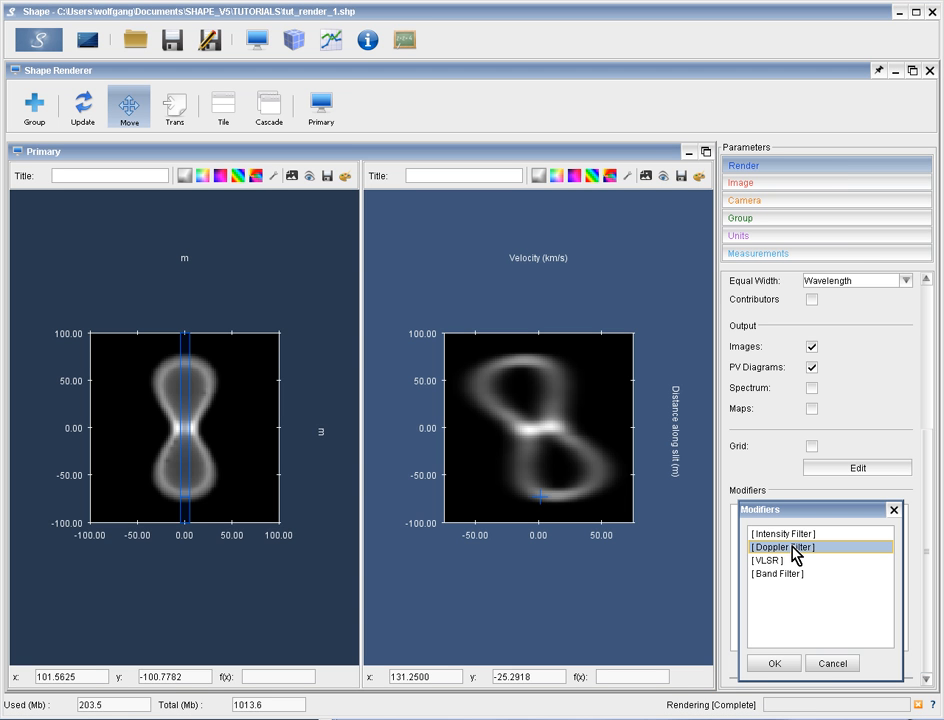
left_click(794, 664)
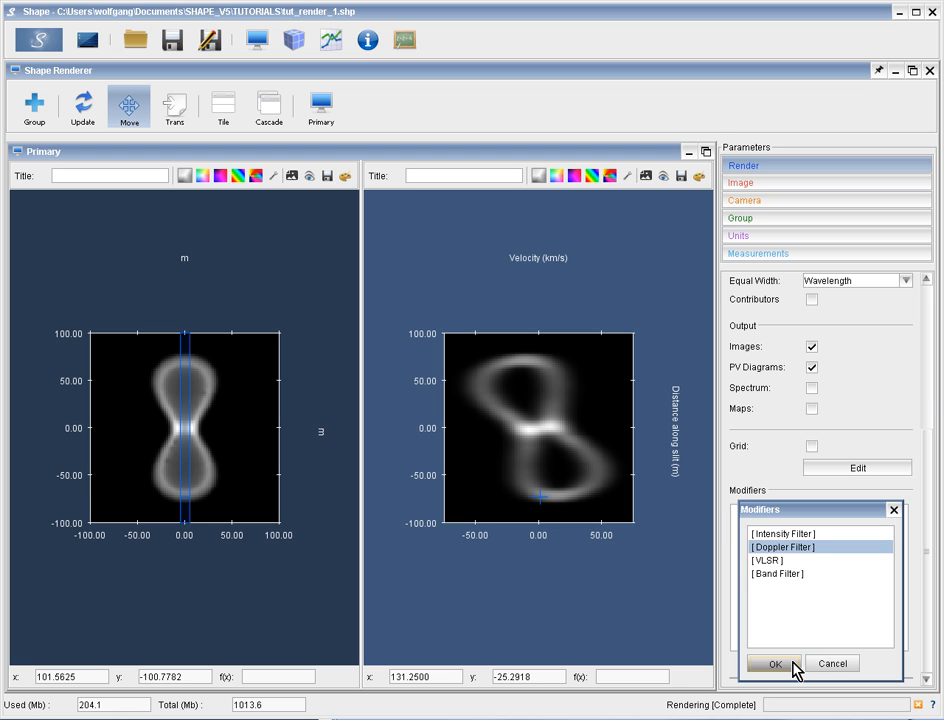
Step: Inspect the Doppler Filter's transmission function over velocity, then close its dialog without changes
left_click_drag(931, 535, 927, 596)
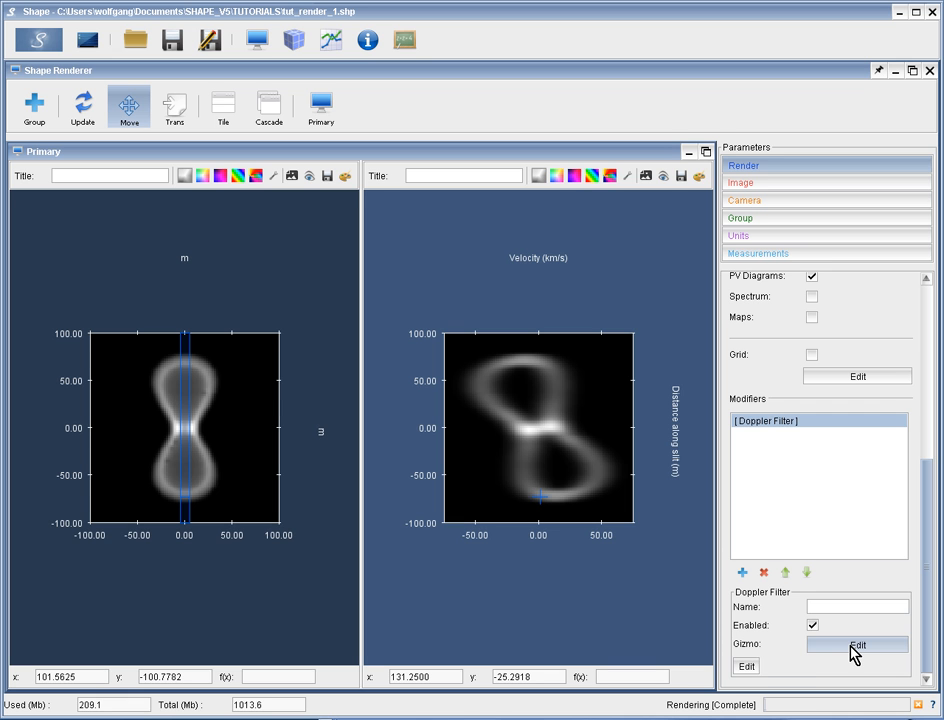
left_click(748, 667)
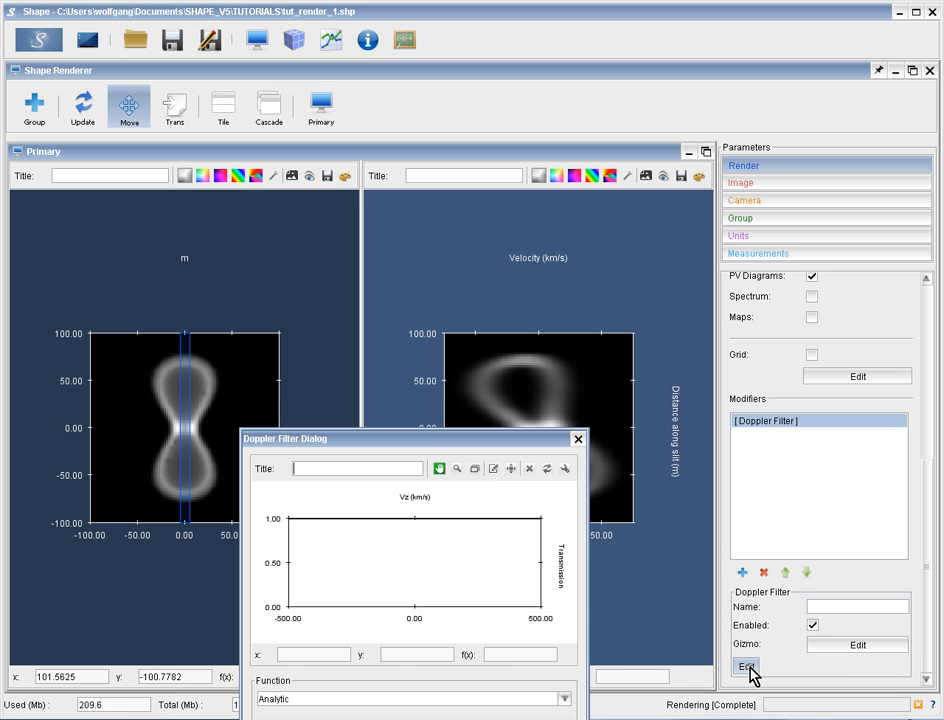
left_click_drag(433, 447, 702, 194)
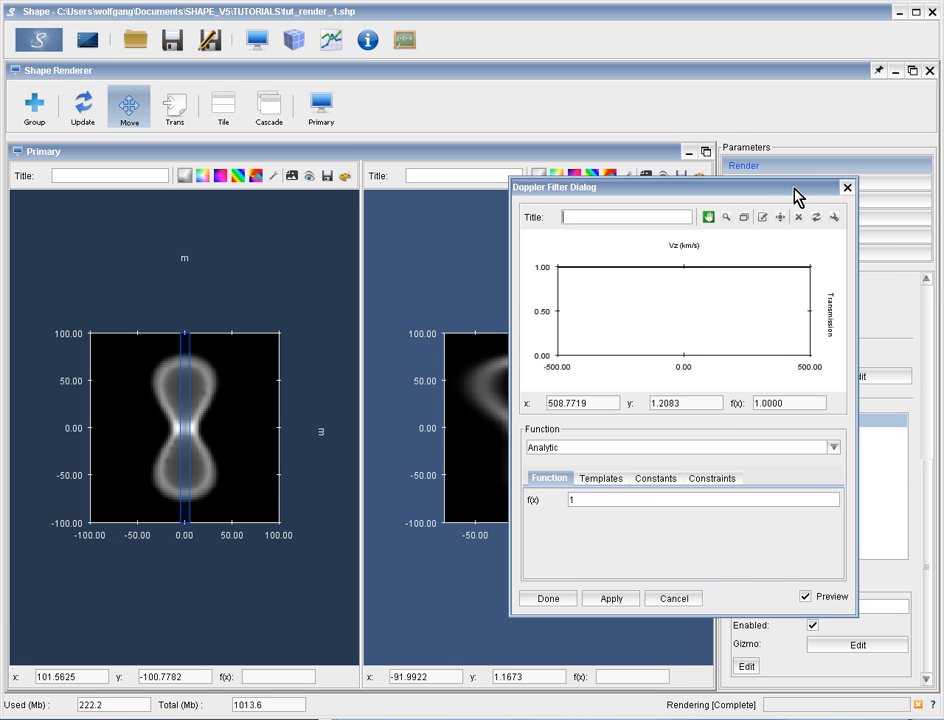
left_click(847, 187)
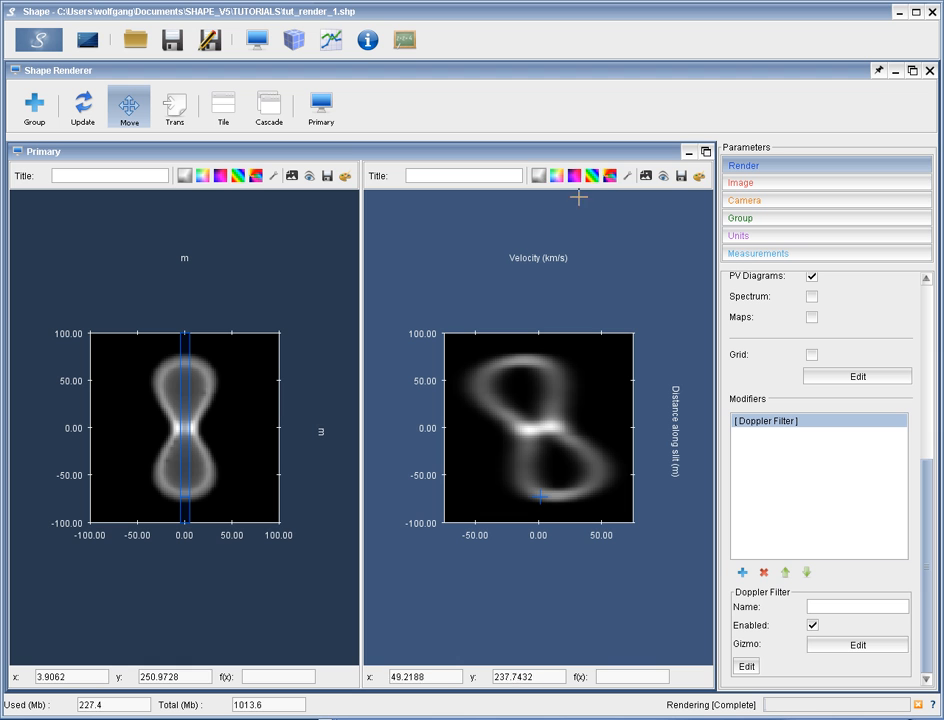
Step: Display the rendered image in the object's own colour and change the nebula system's colour to red
left_click(203, 180)
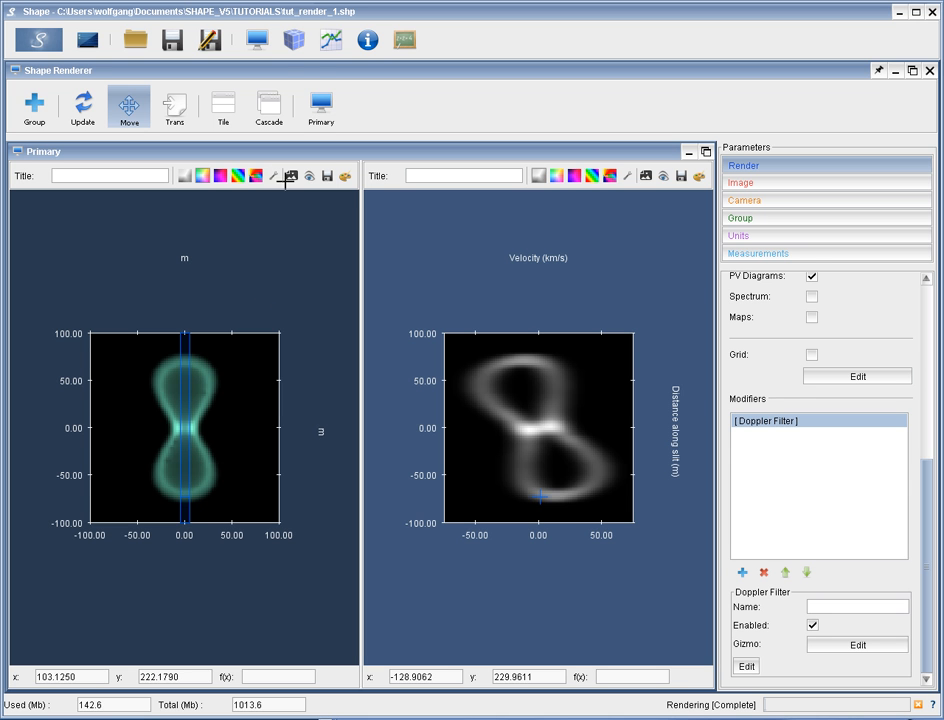
left_click(294, 40)
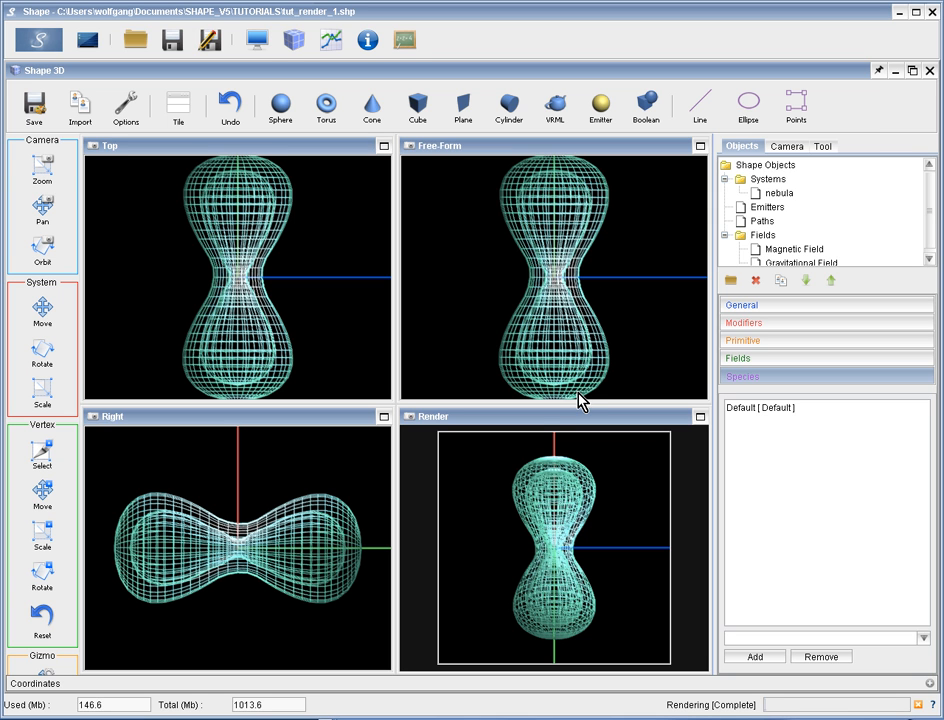
left_click(779, 195)
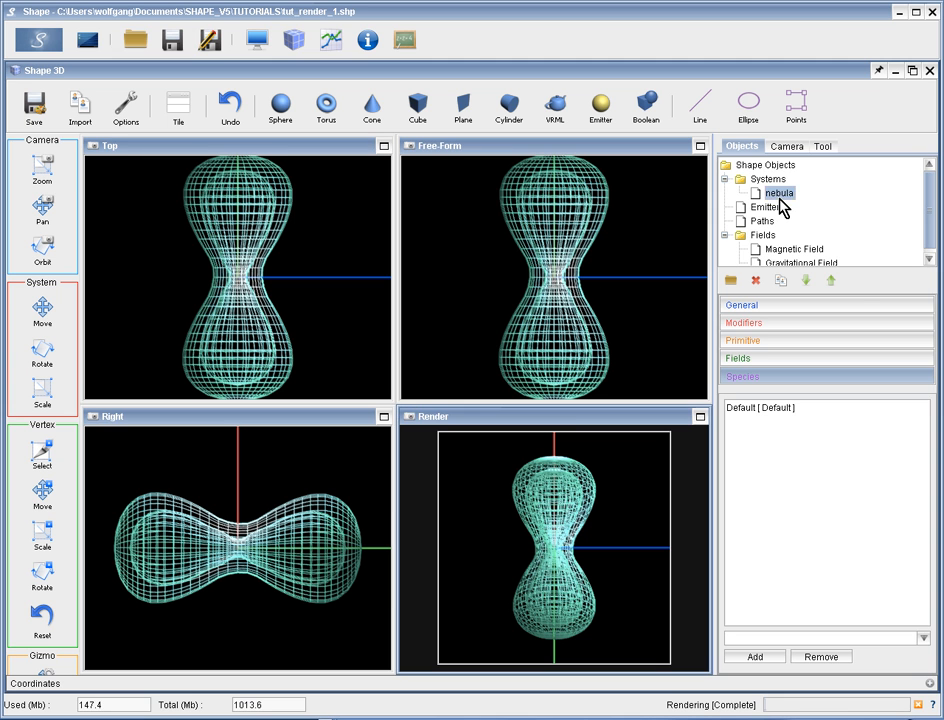
left_click(866, 310)
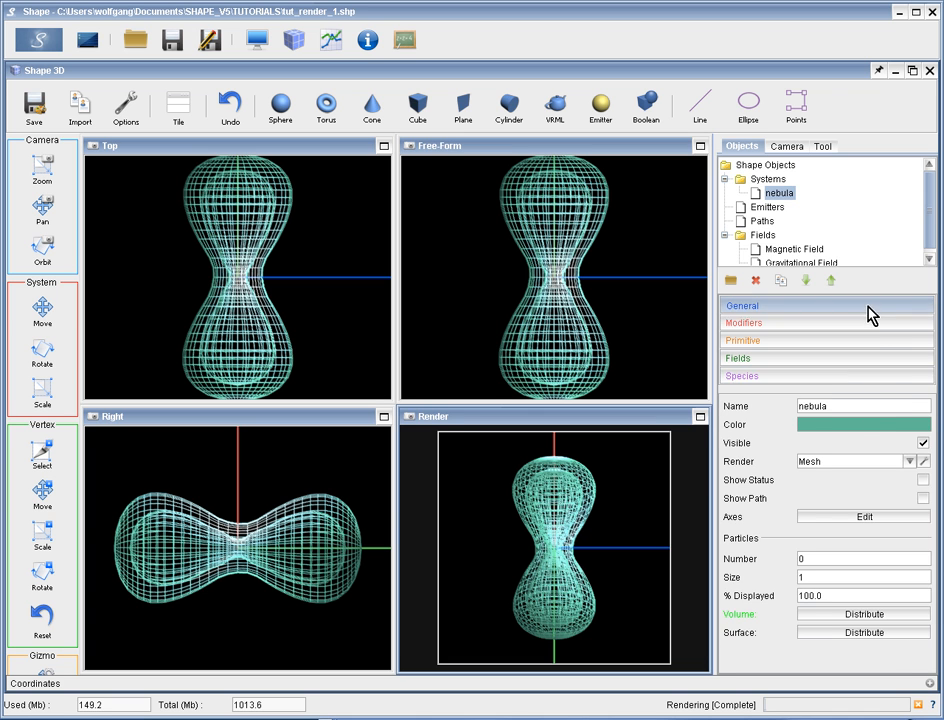
left_click(866, 434)
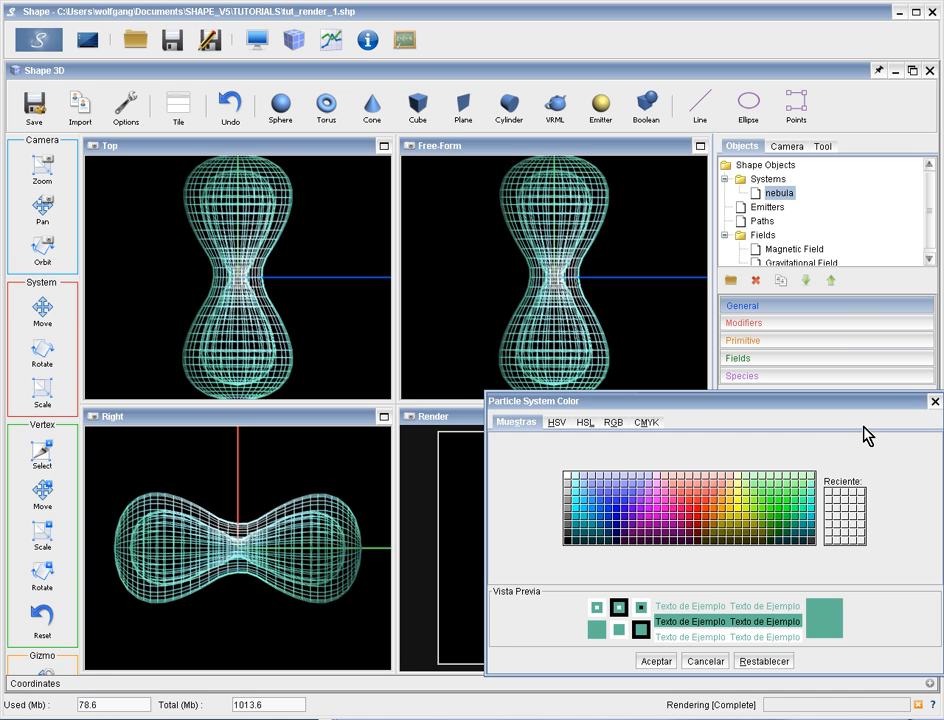
left_click(694, 516)
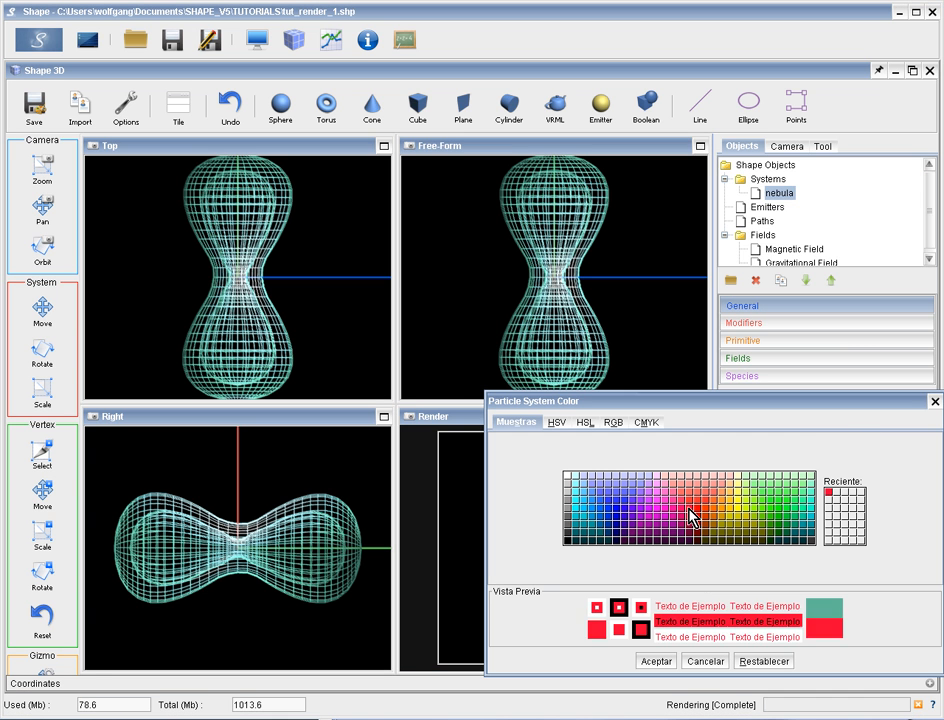
left_click(655, 663)
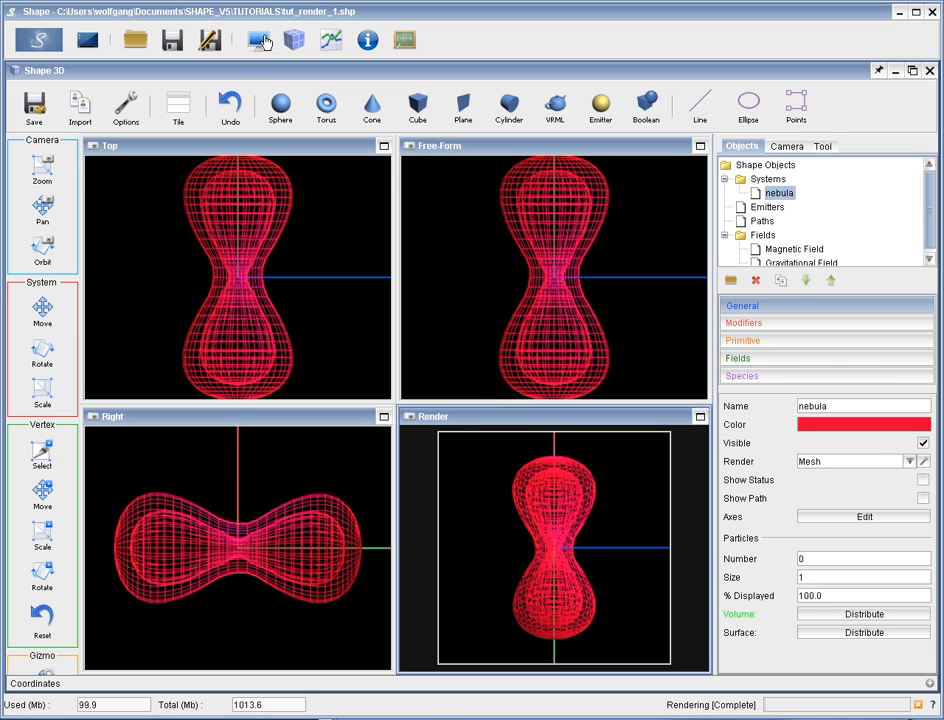
Step: Render the recoloured nebula and switch its image to red and blue Doppler-shift colouring
left_click(257, 41)
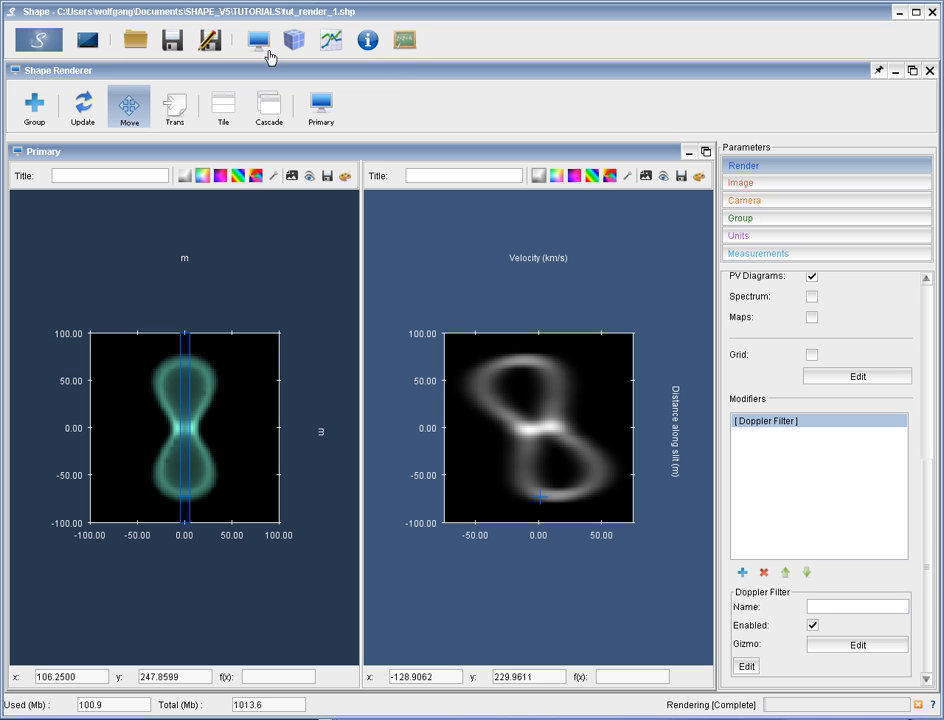
left_click(38, 40)
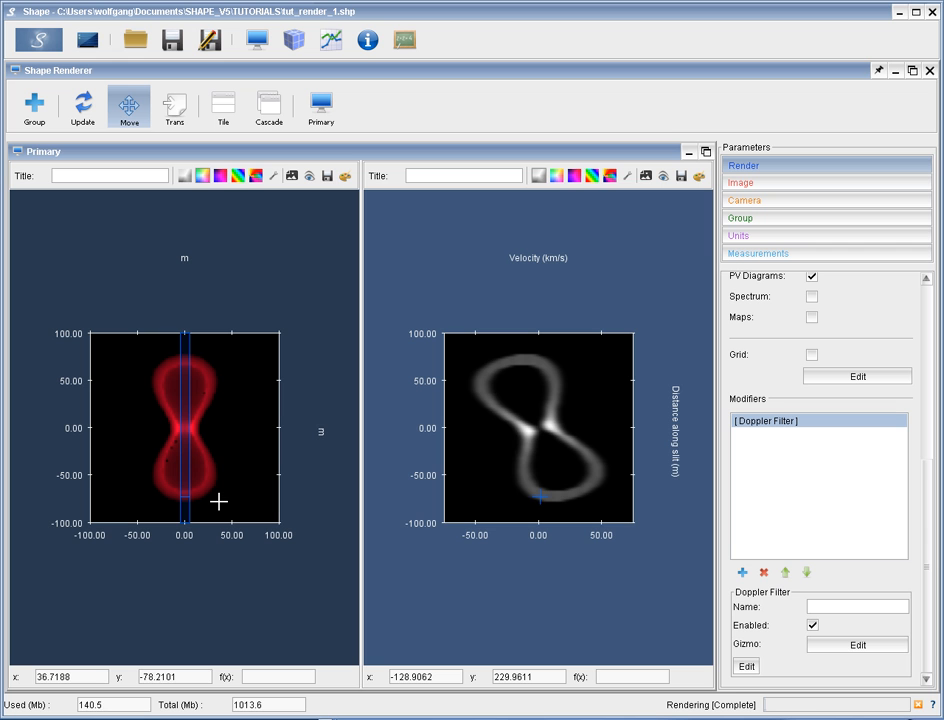
left_click(221, 178)
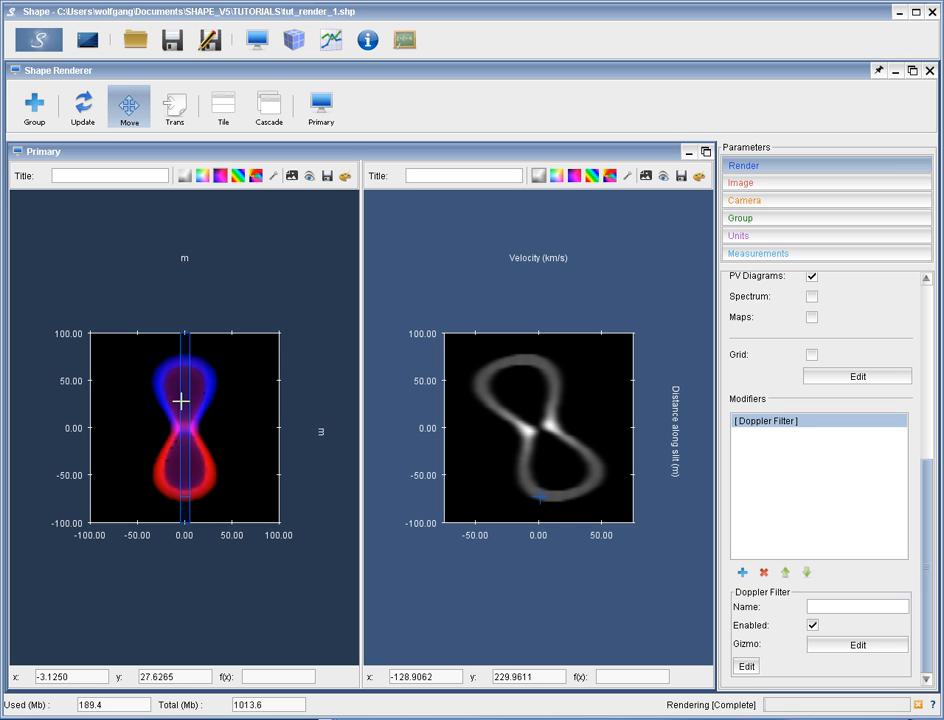
Step: Colour the rendered image by velocity on the rainbow scale, change its velocity limits with the maximum set to 50, and render again
left_click(239, 177)
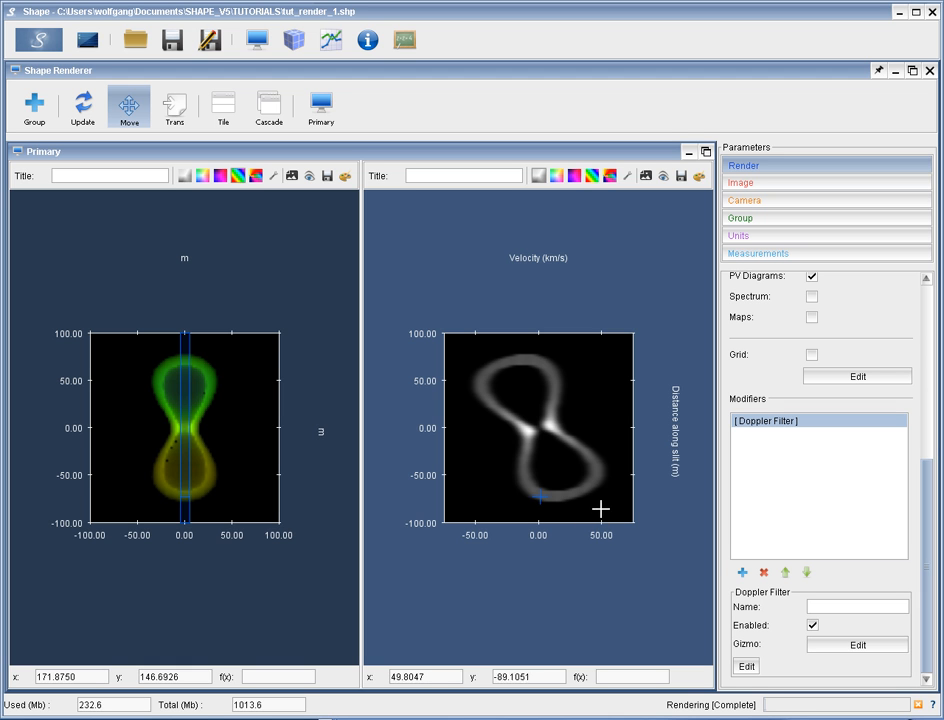
left_click(275, 180)
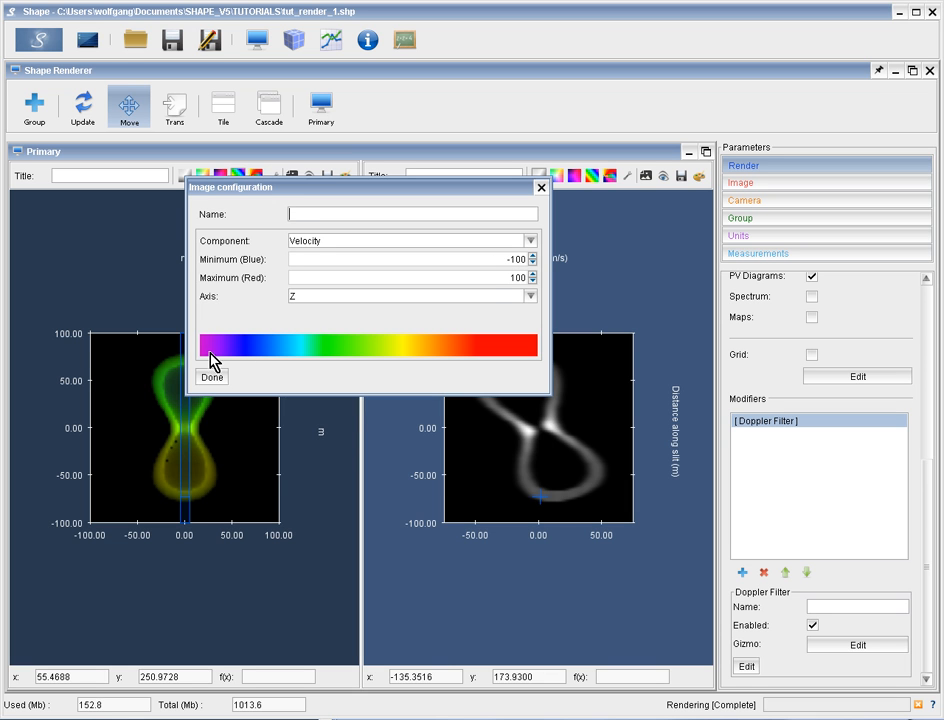
left_click_drag(508, 260, 533, 260)
type("-")
left_click_drag(498, 279, 538, 281)
type("50")
left_click(213, 377)
left_click(38, 42)
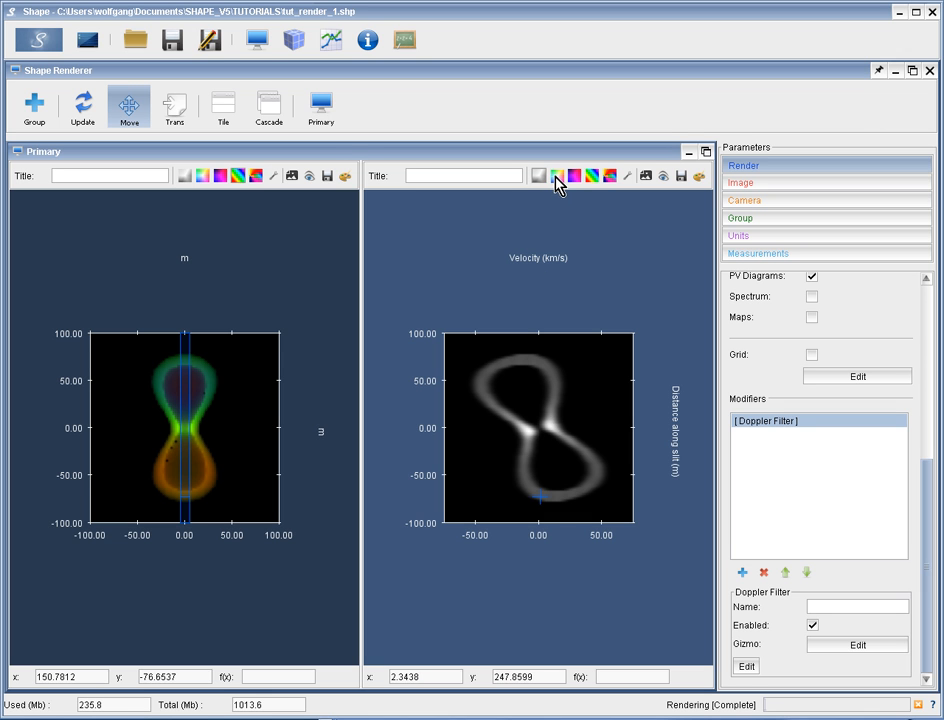
Step: Display the PV diagram successively in object colour, red and blue Doppler-shift colouring, and rainbow velocity colouring
left_click(557, 177)
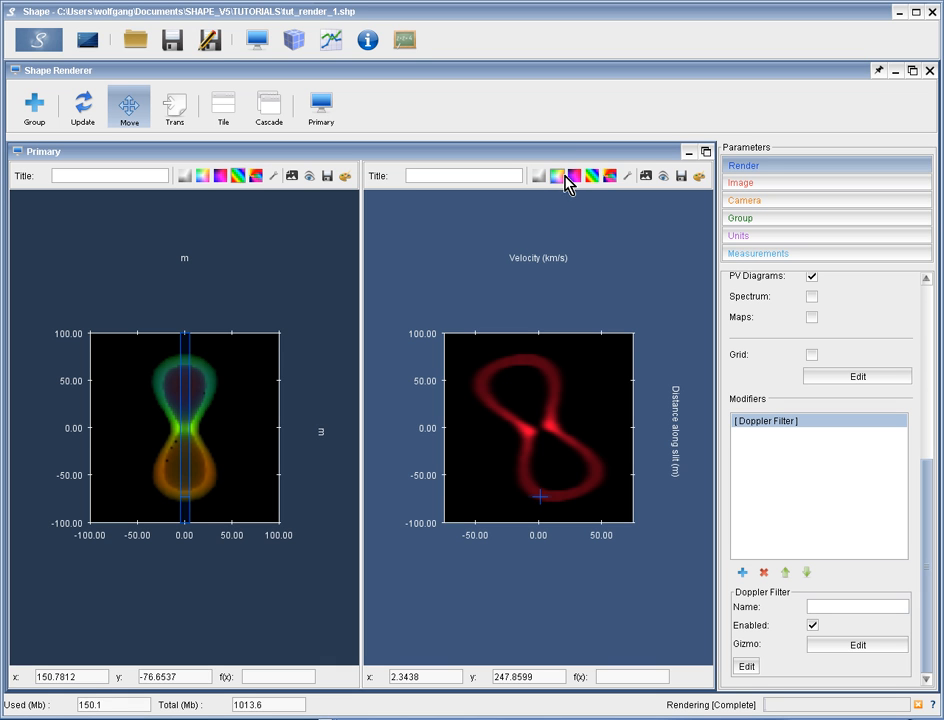
left_click(575, 177)
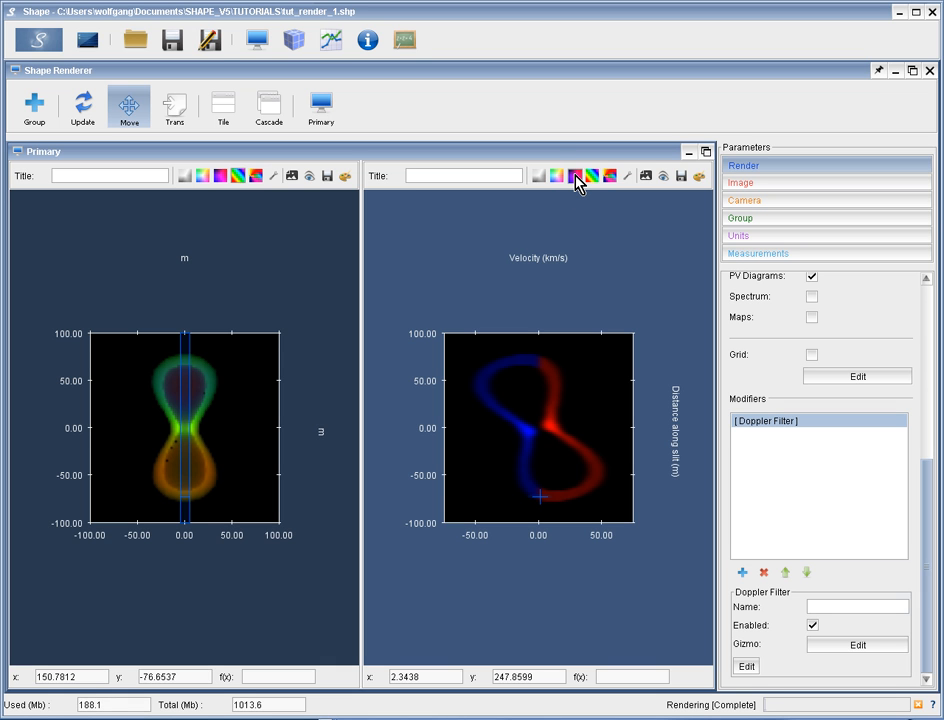
left_click(592, 177)
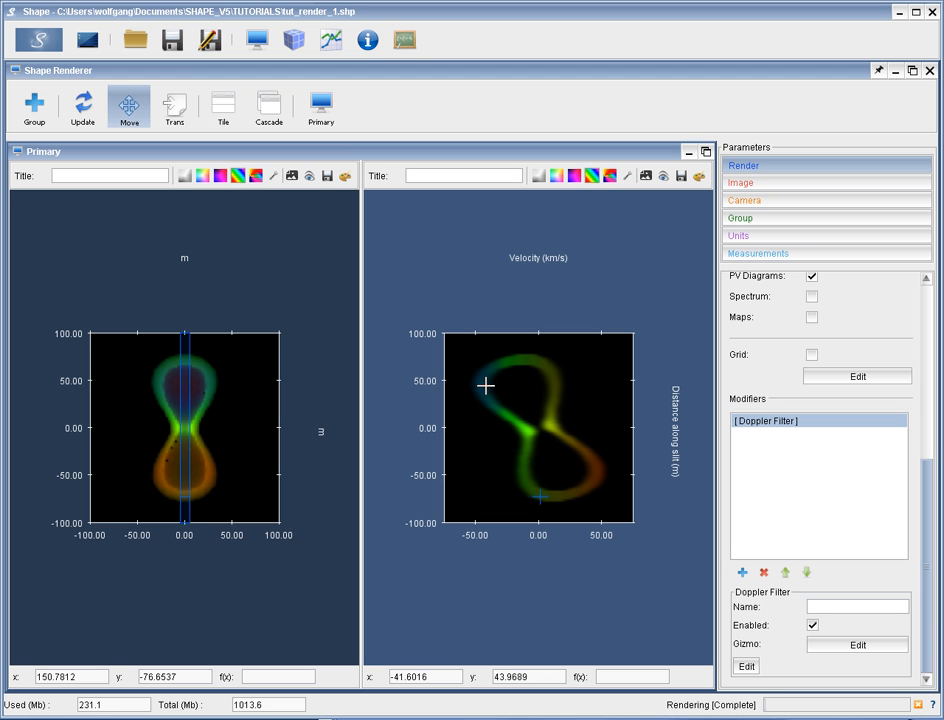
Step: Try the last of the five colour display modes on the image and the PV diagram, and return both to greyscale
left_click(258, 176)
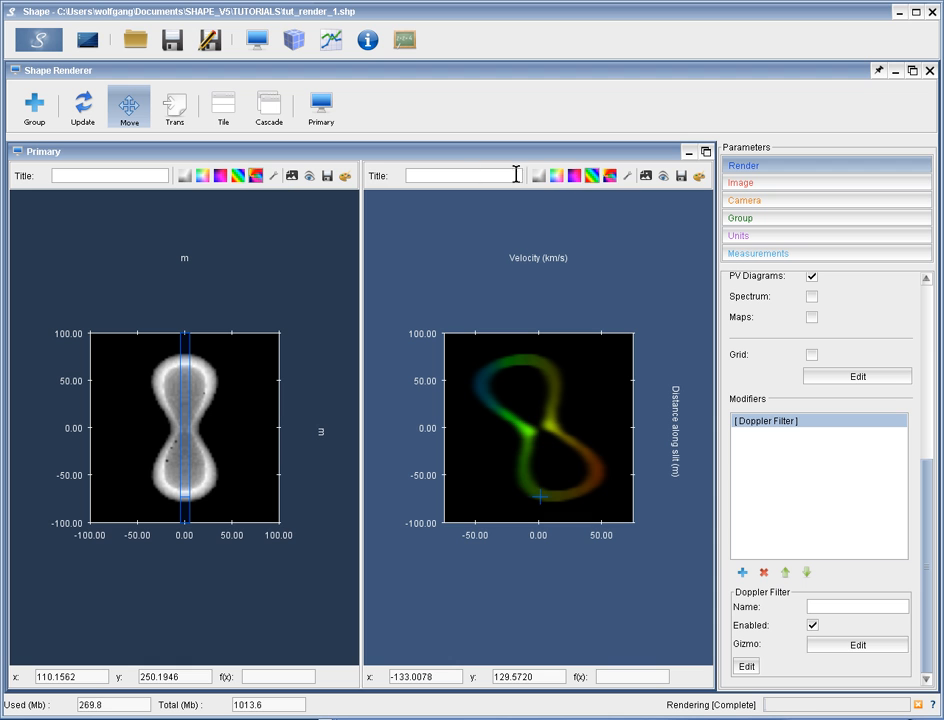
left_click(610, 178)
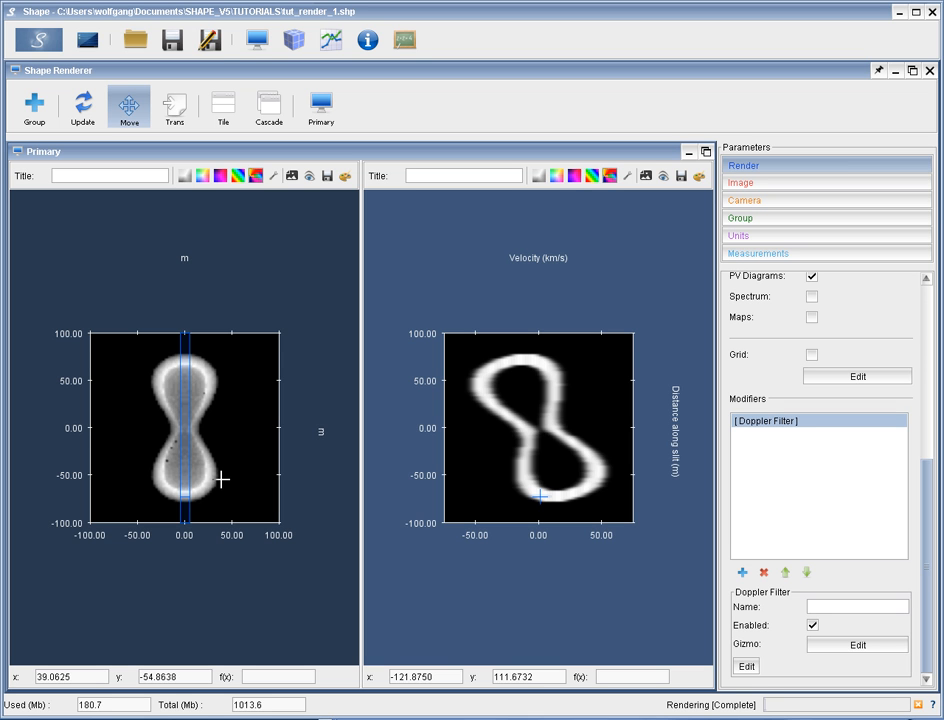
left_click(185, 176)
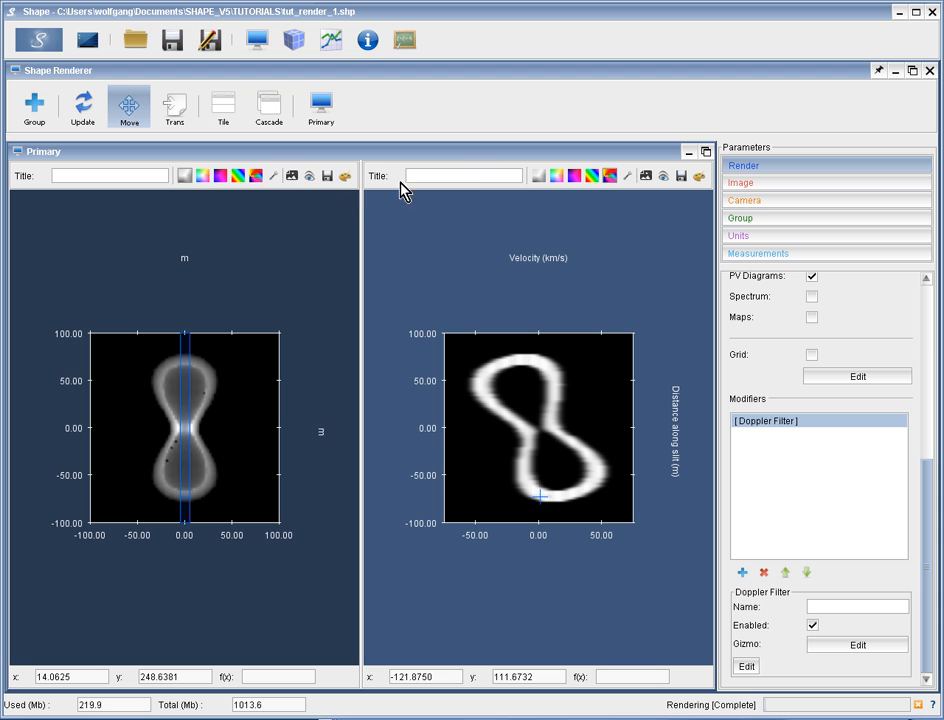
left_click(539, 176)
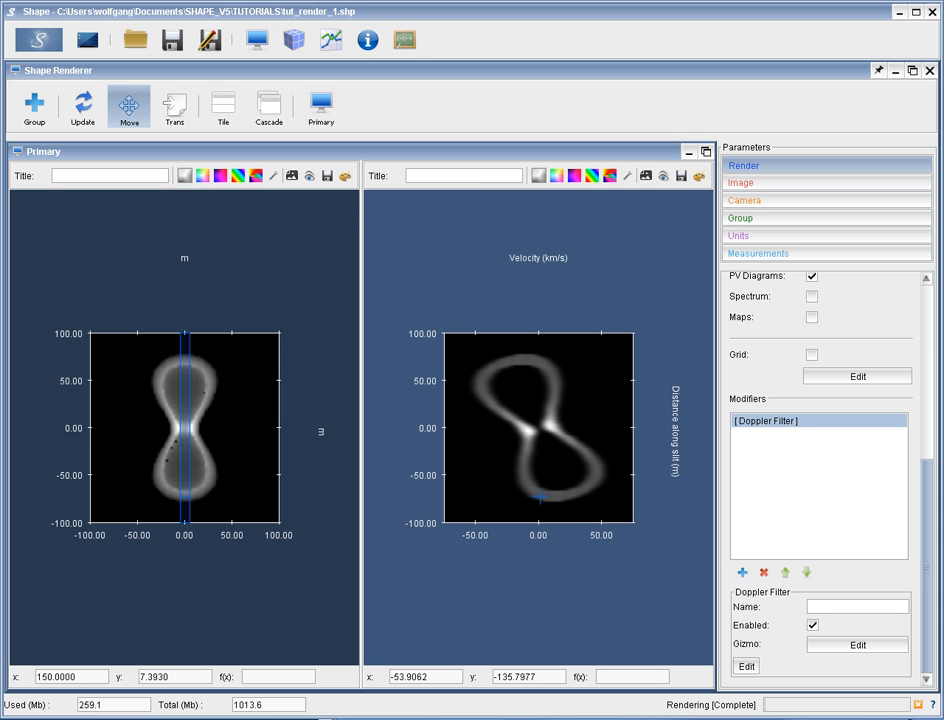
Step: Enable Overlay for the renderer and superimpose renders of the nebula at camera position angles of 30 and -30
left_click_drag(928, 650, 926, 449)
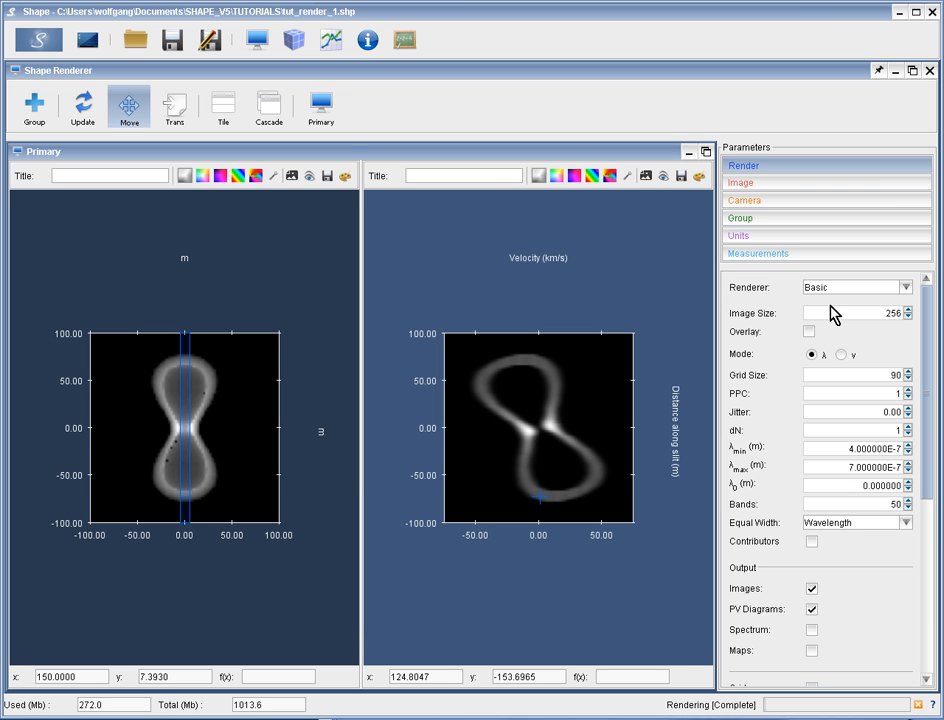
left_click(810, 331)
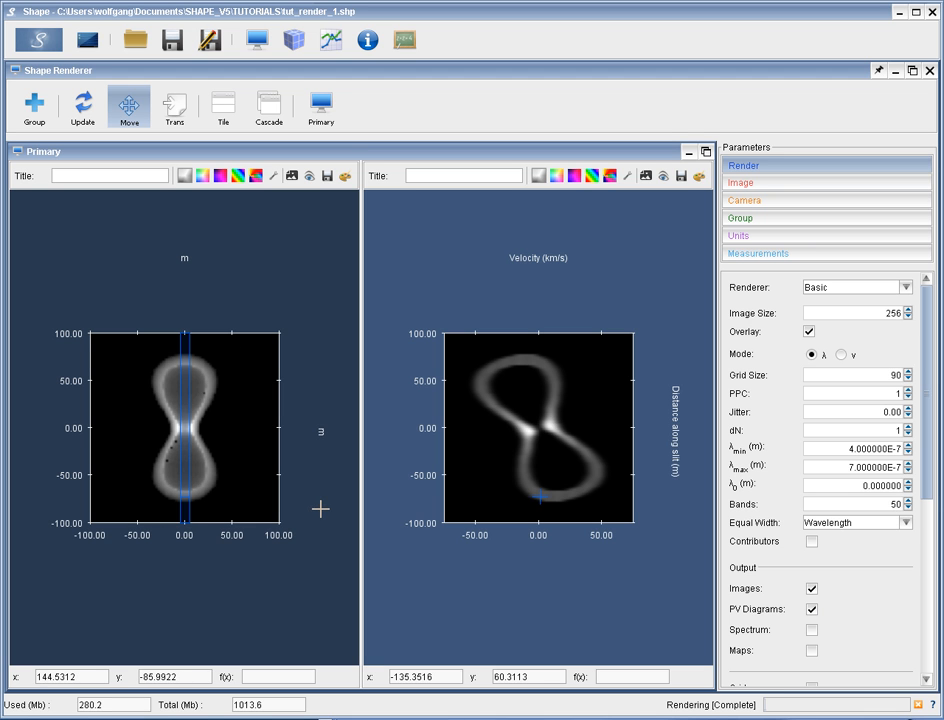
left_click(782, 185)
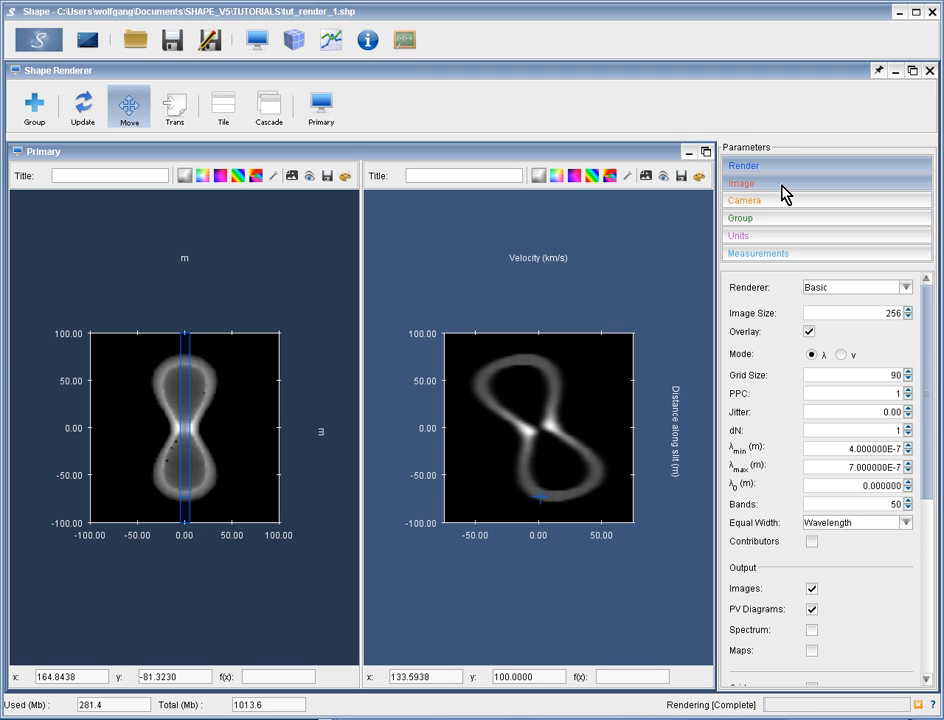
left_click(783, 190)
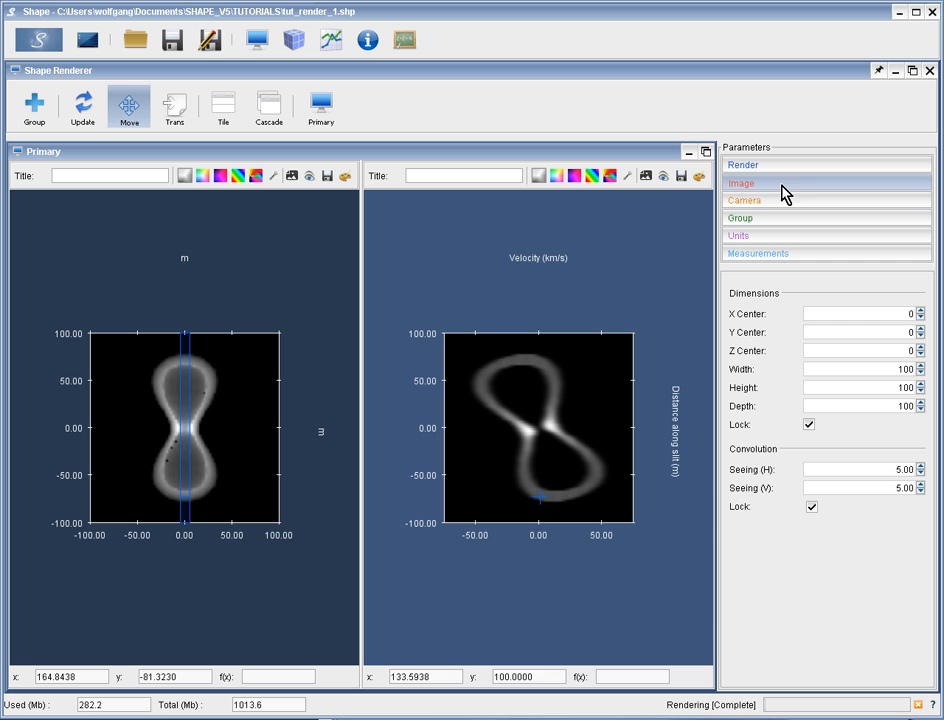
left_click(786, 201)
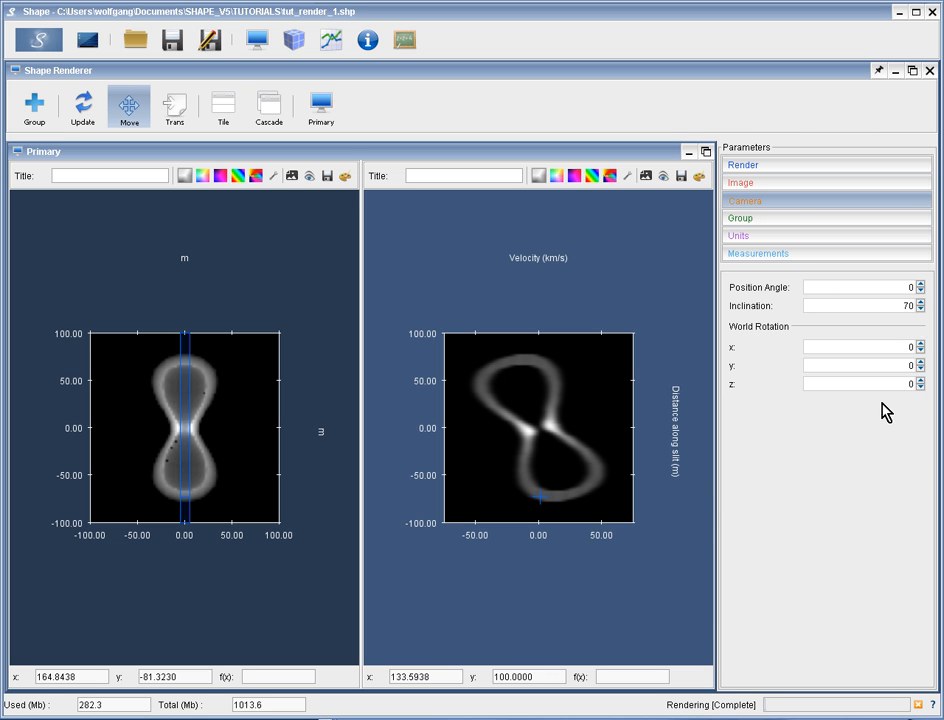
left_click(921, 290)
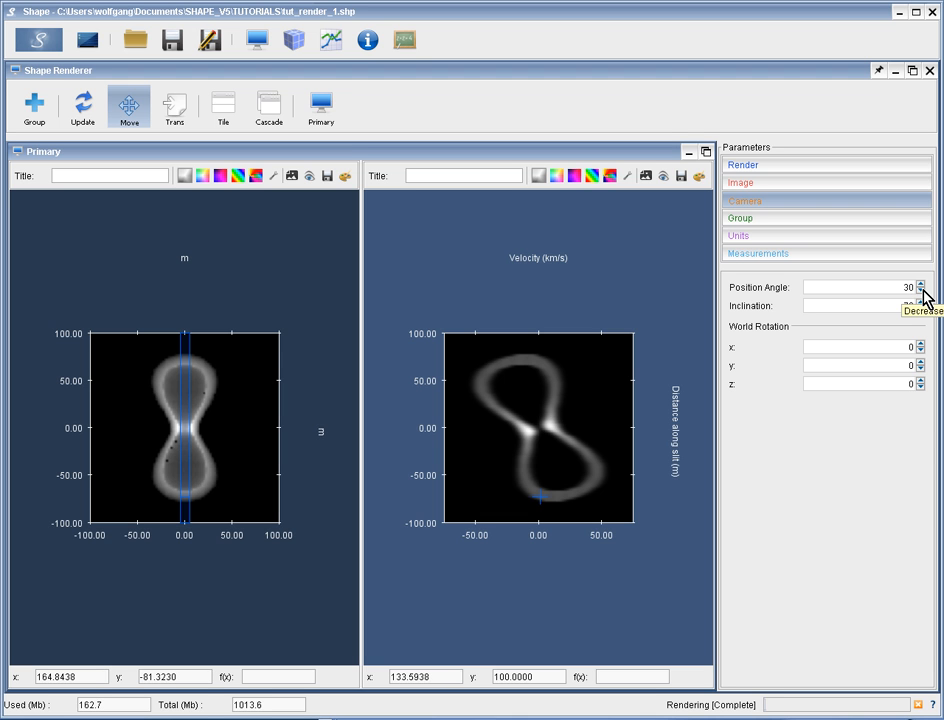
left_click(37, 44)
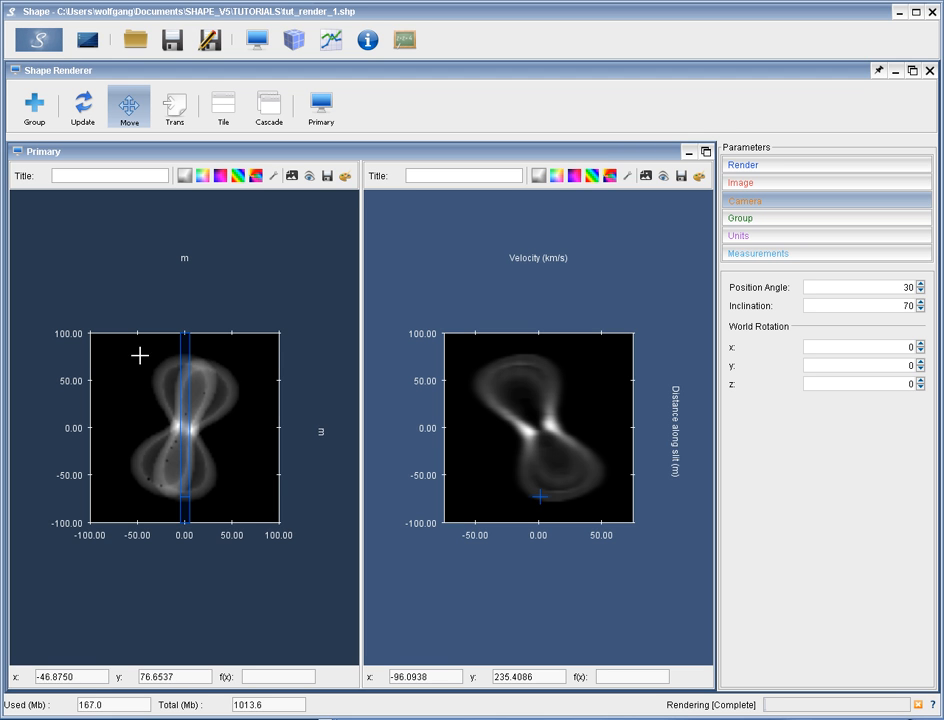
left_click(920, 290)
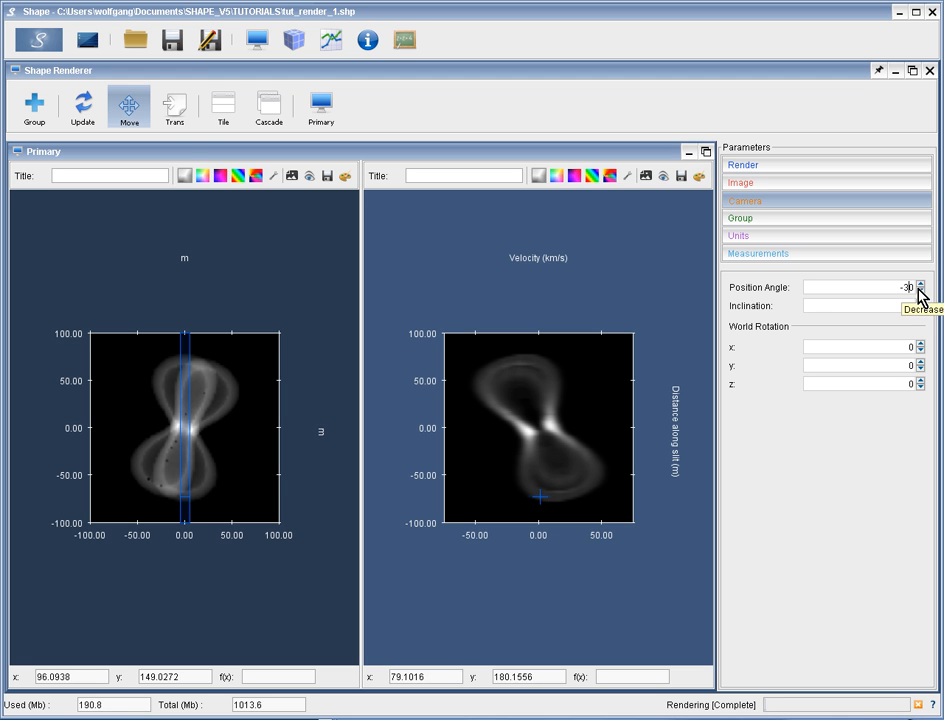
left_click(40, 42)
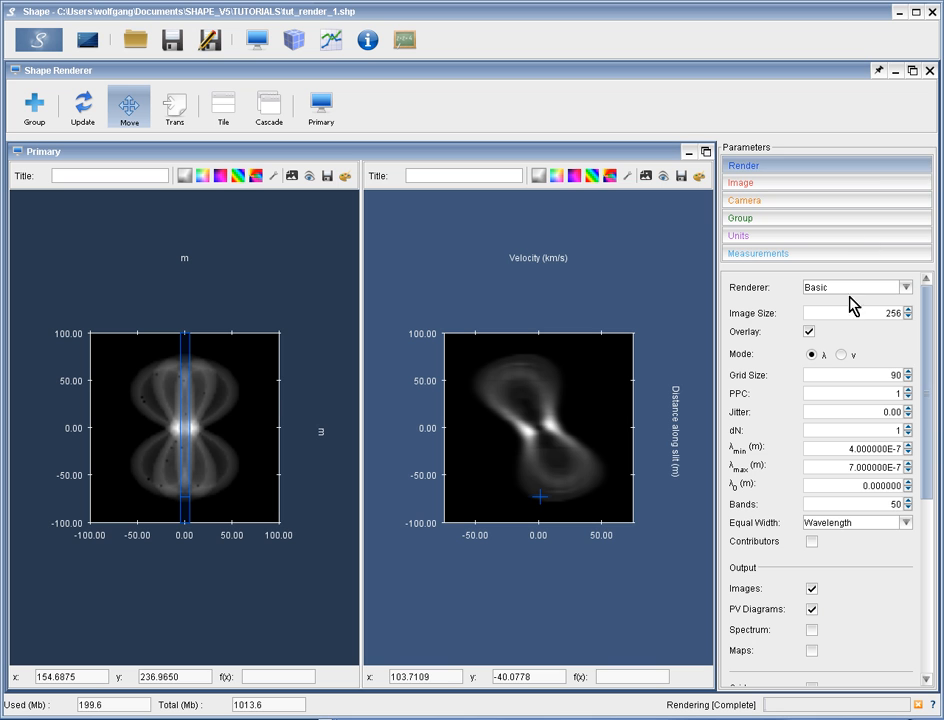
Step: Turn off Overlay for the renderer and render the nebula afresh at the current camera orientation
left_click(810, 333)
left_click(40, 41)
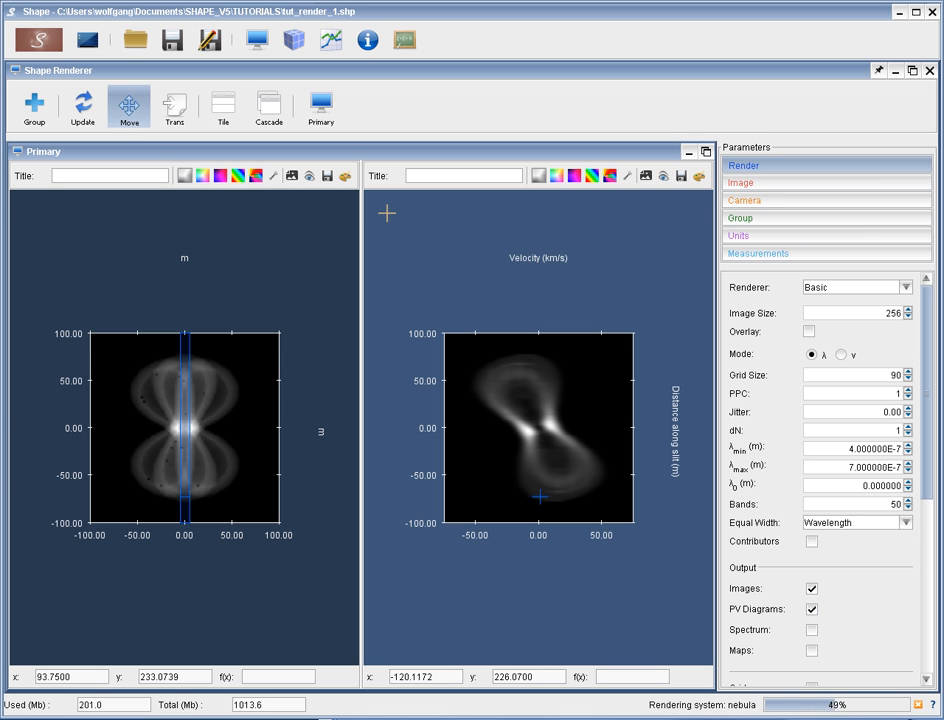